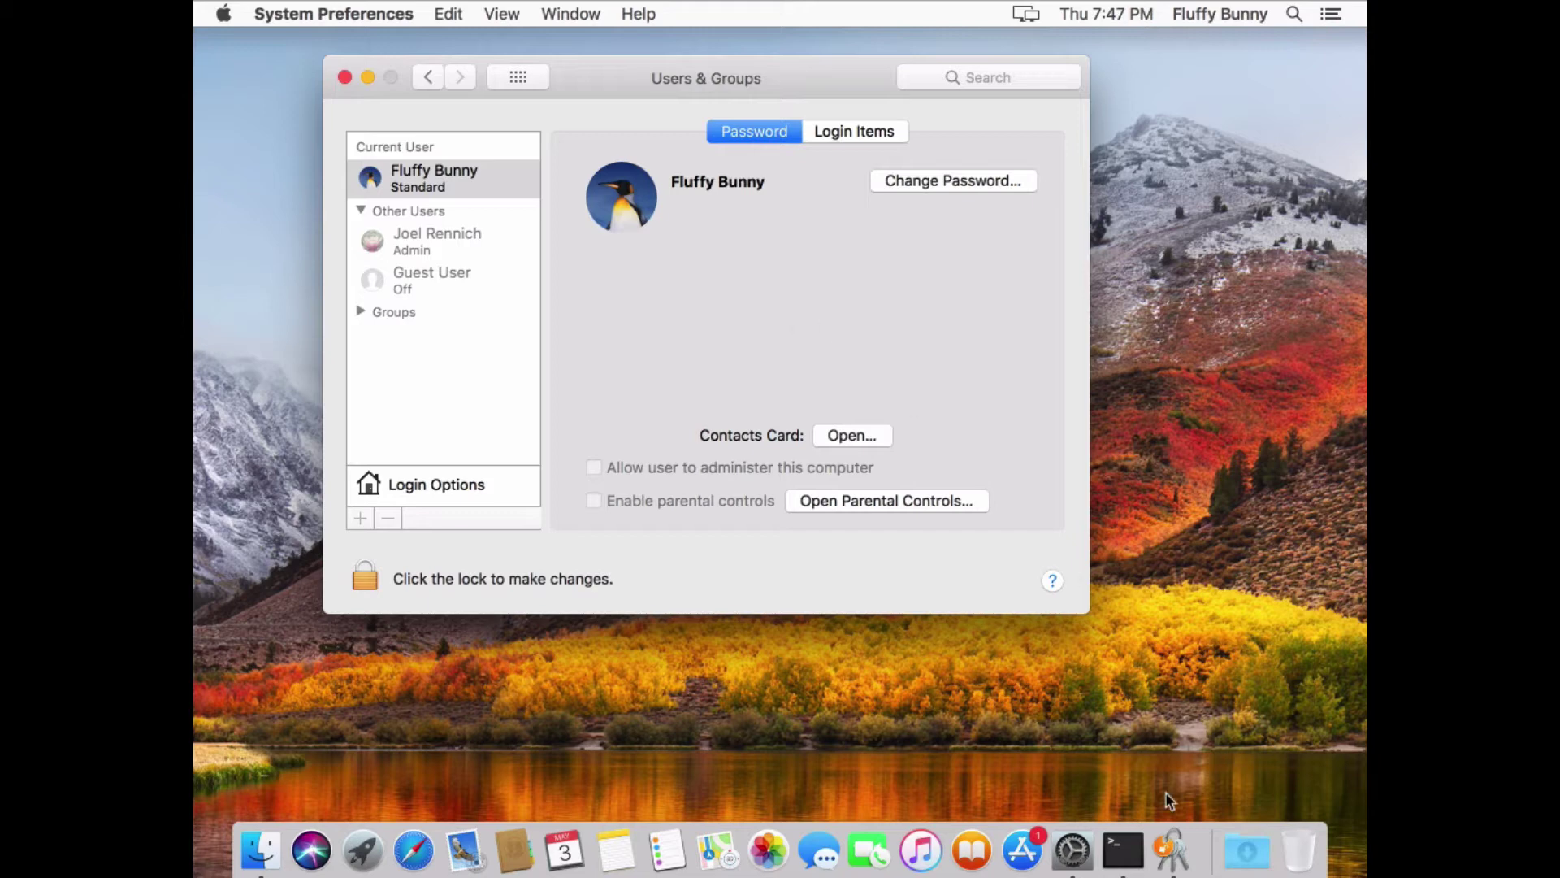
In Terminal, run id for the current account, the admin account, and the not-yet-existing Okta username
click(1123, 851)
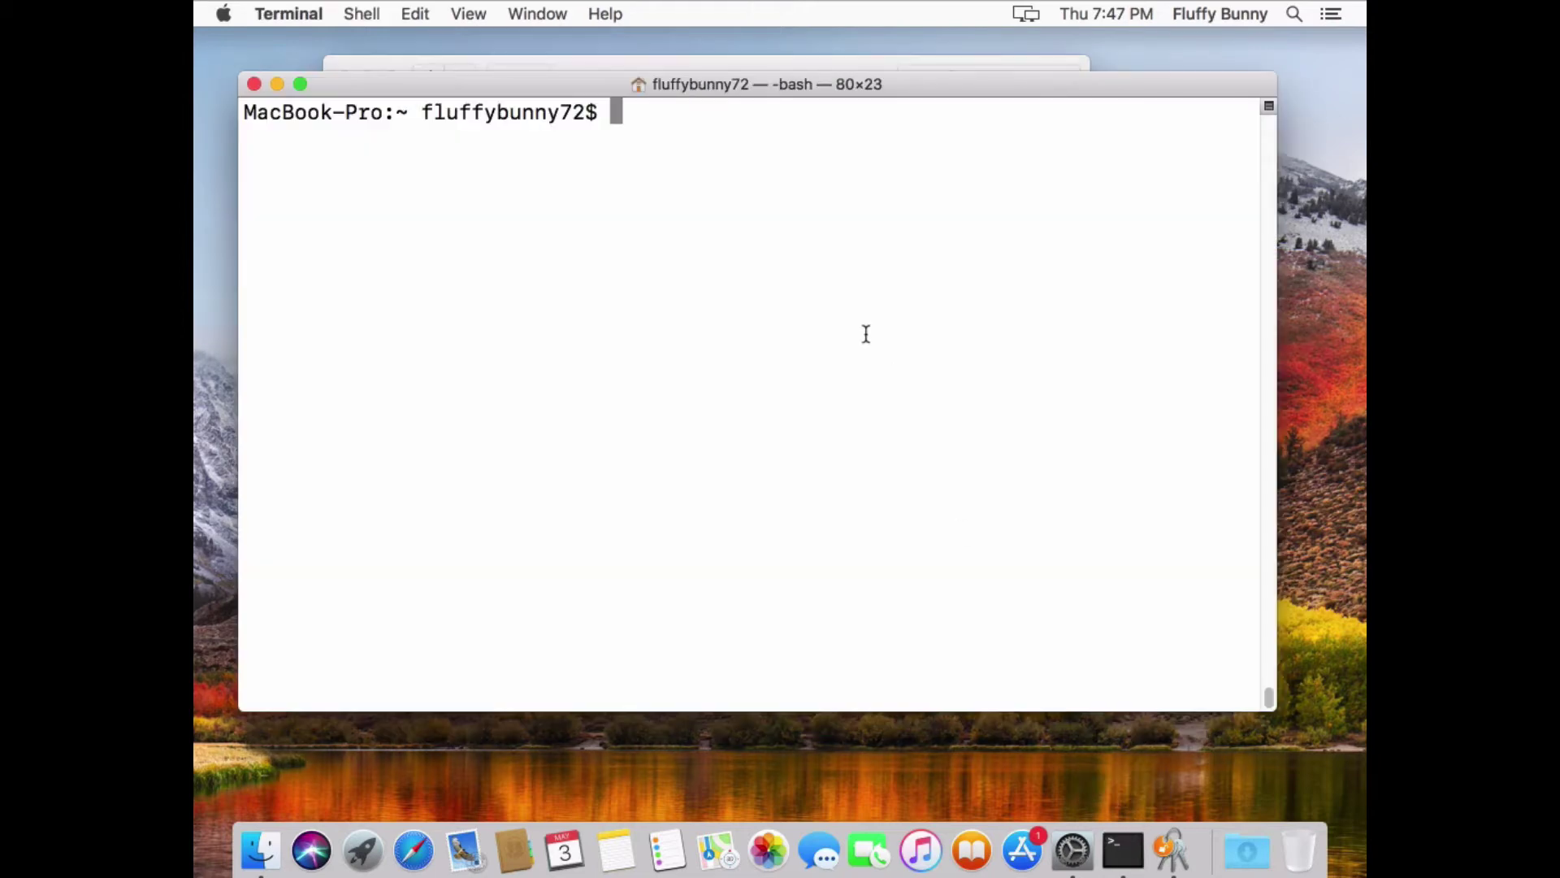
text(id)
key(Return)
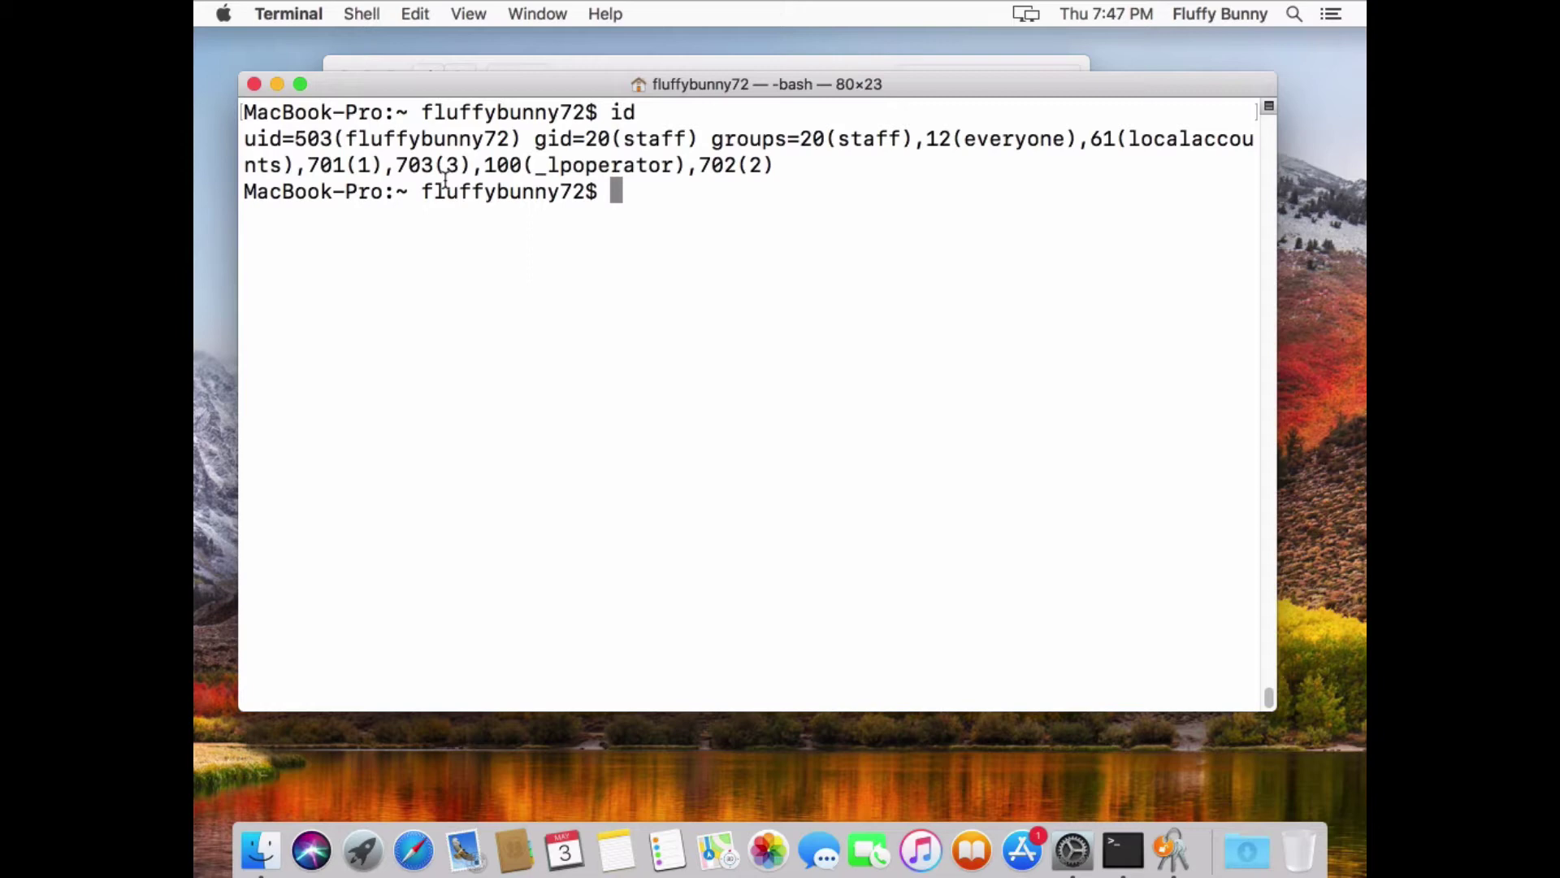
text(id joel)
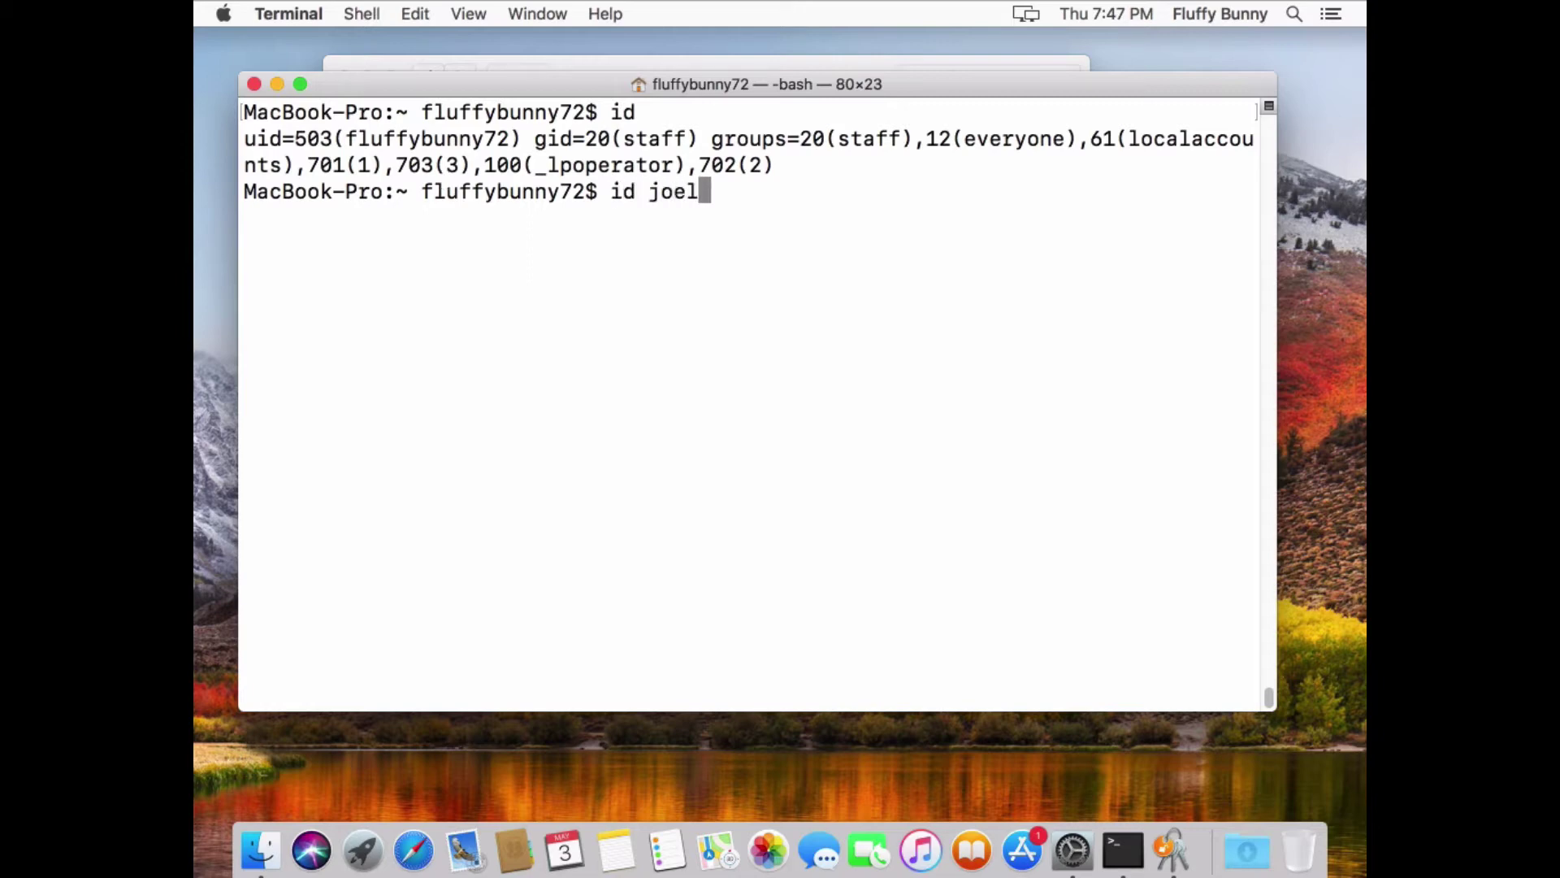
key(Return)
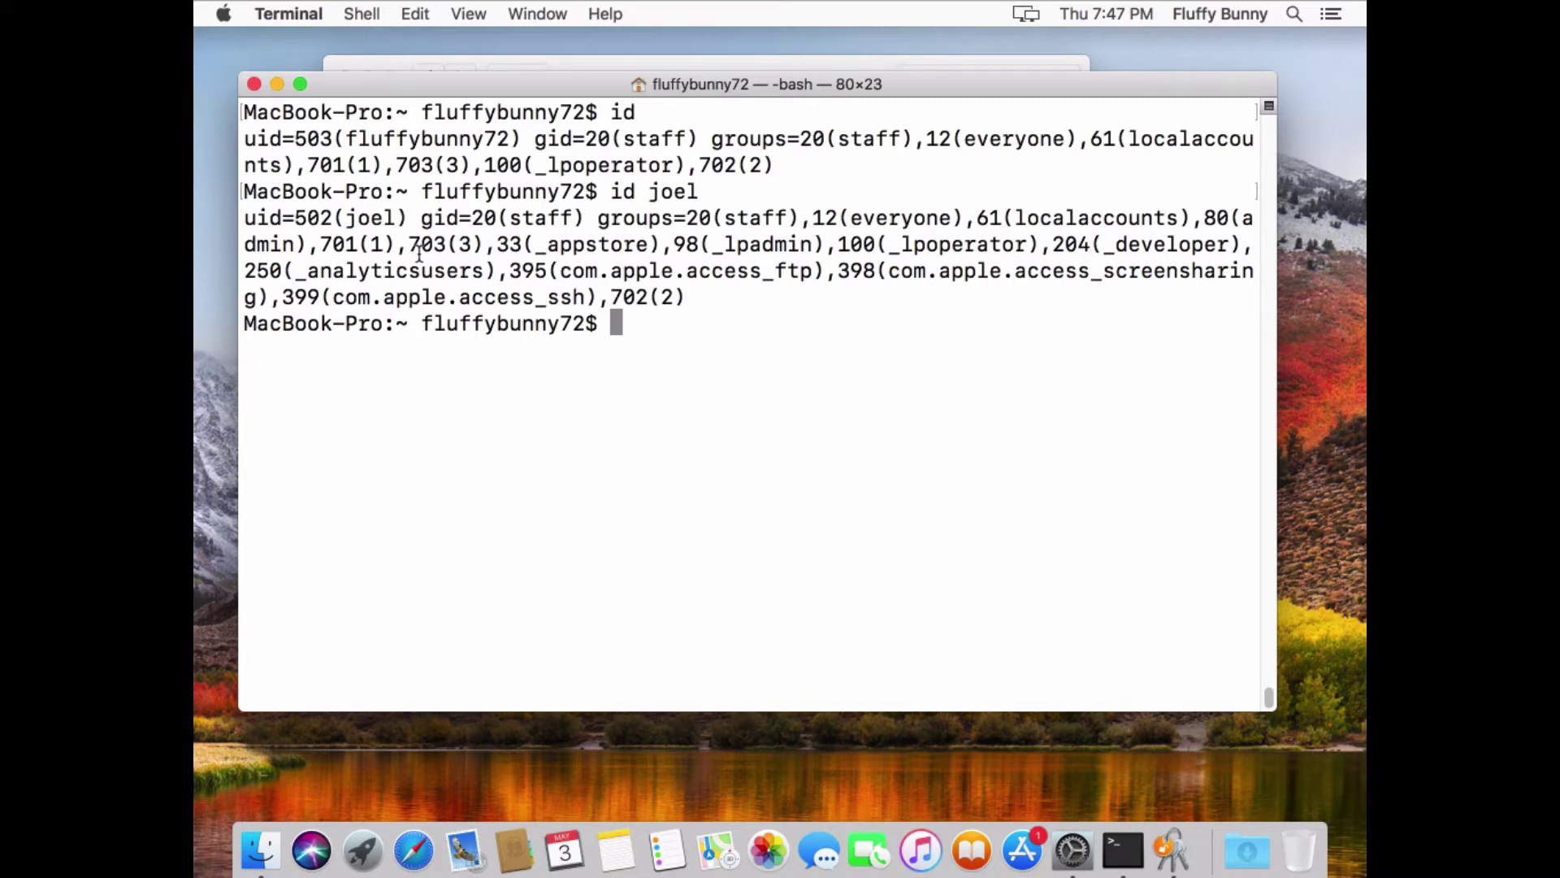
text(id jrennich)
key(Return)
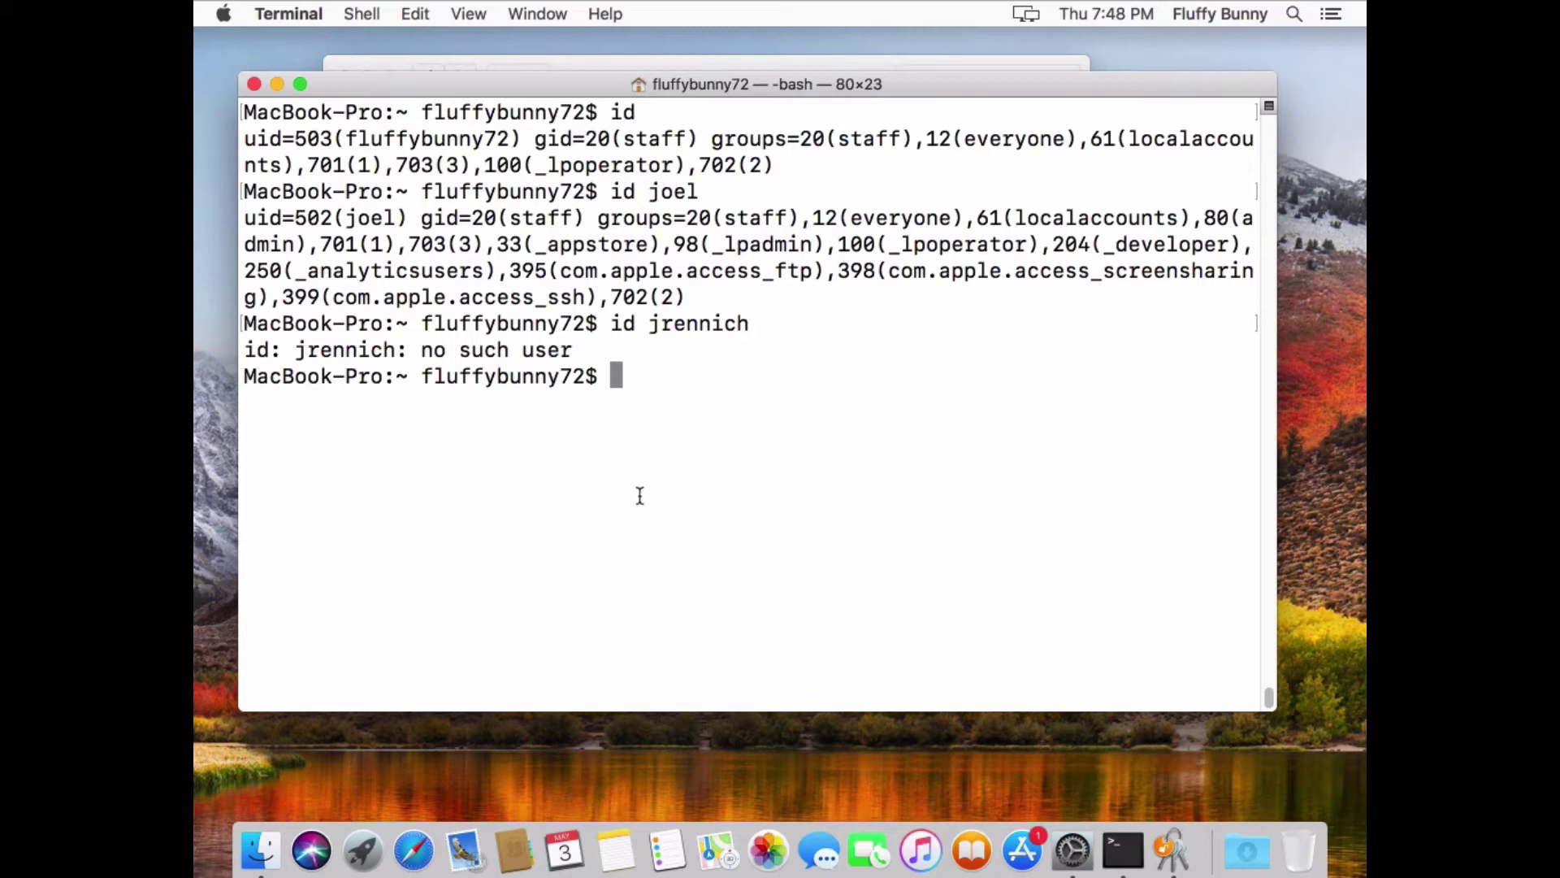
Show the test application password item in the login keychain in Keychain Access
click(1168, 853)
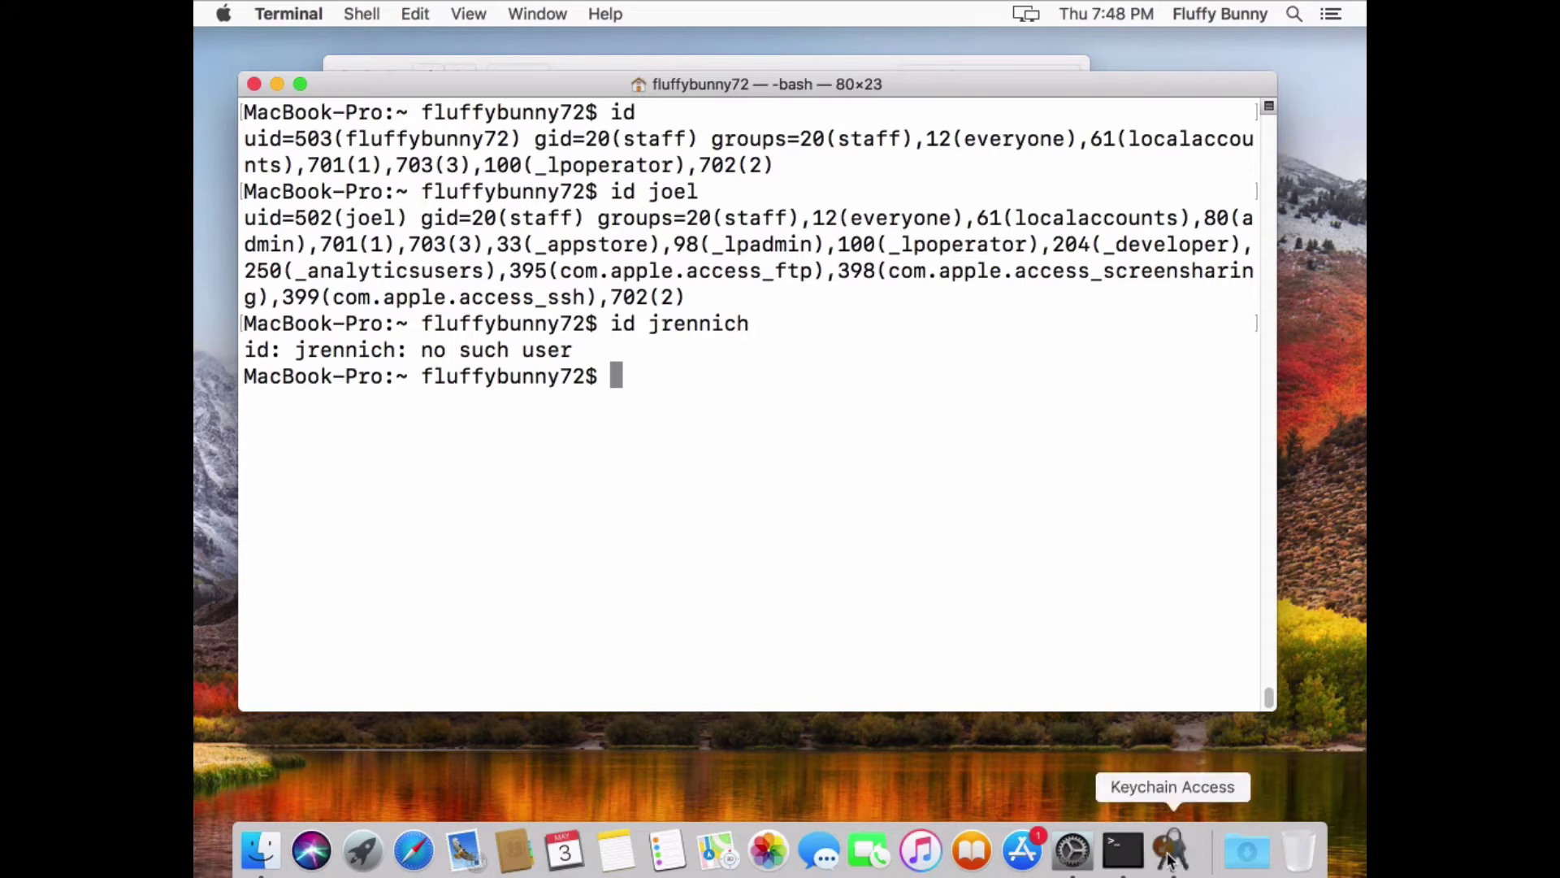
click(575, 588)
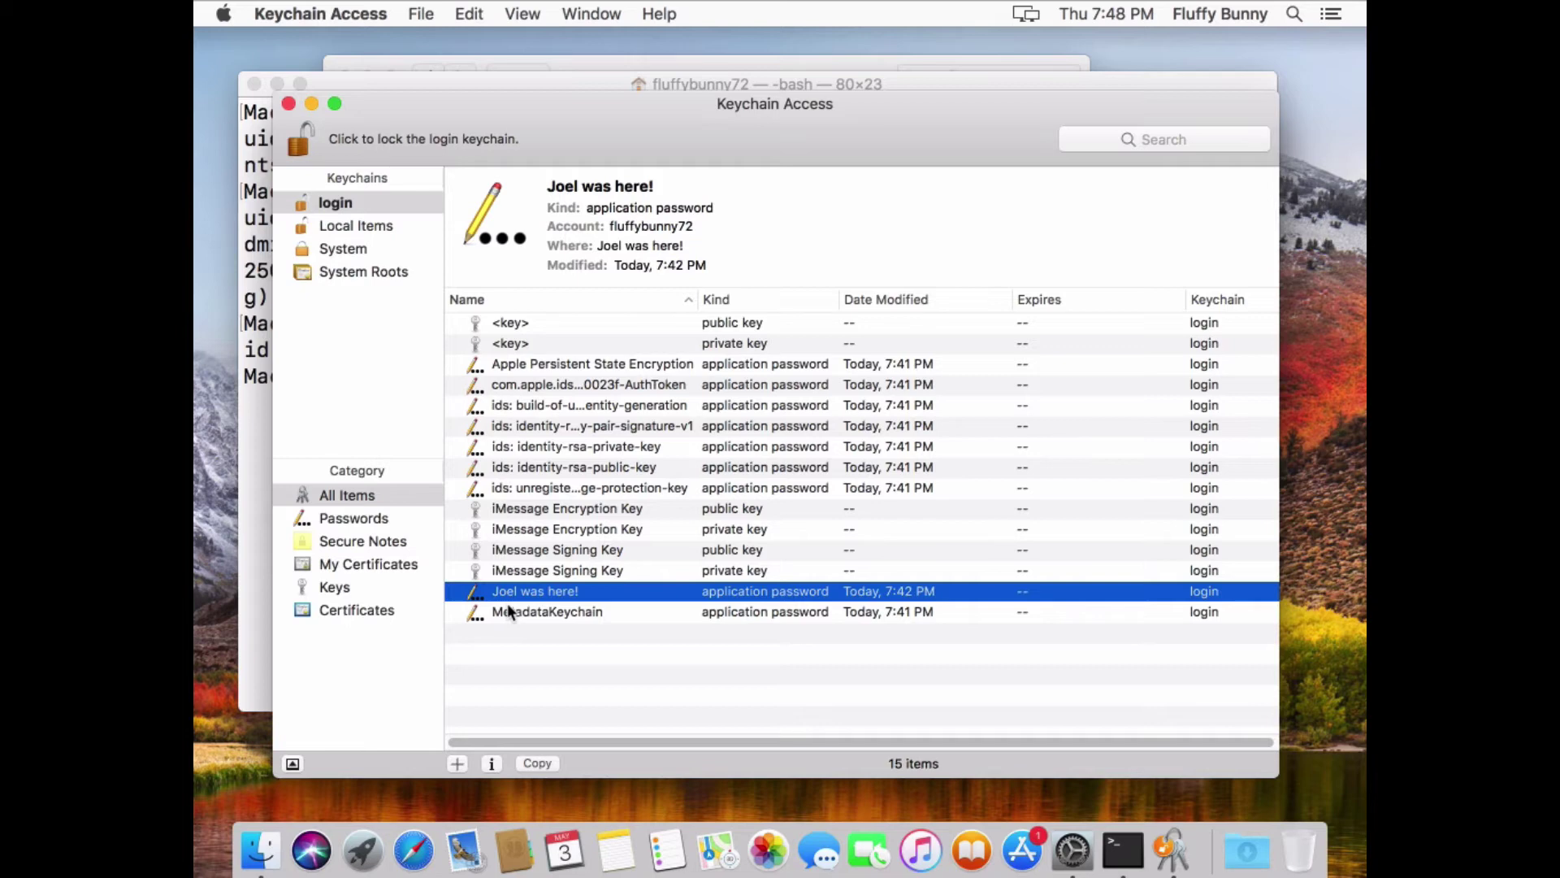
Log out of the current Mac session from the Apple menu
click(224, 14)
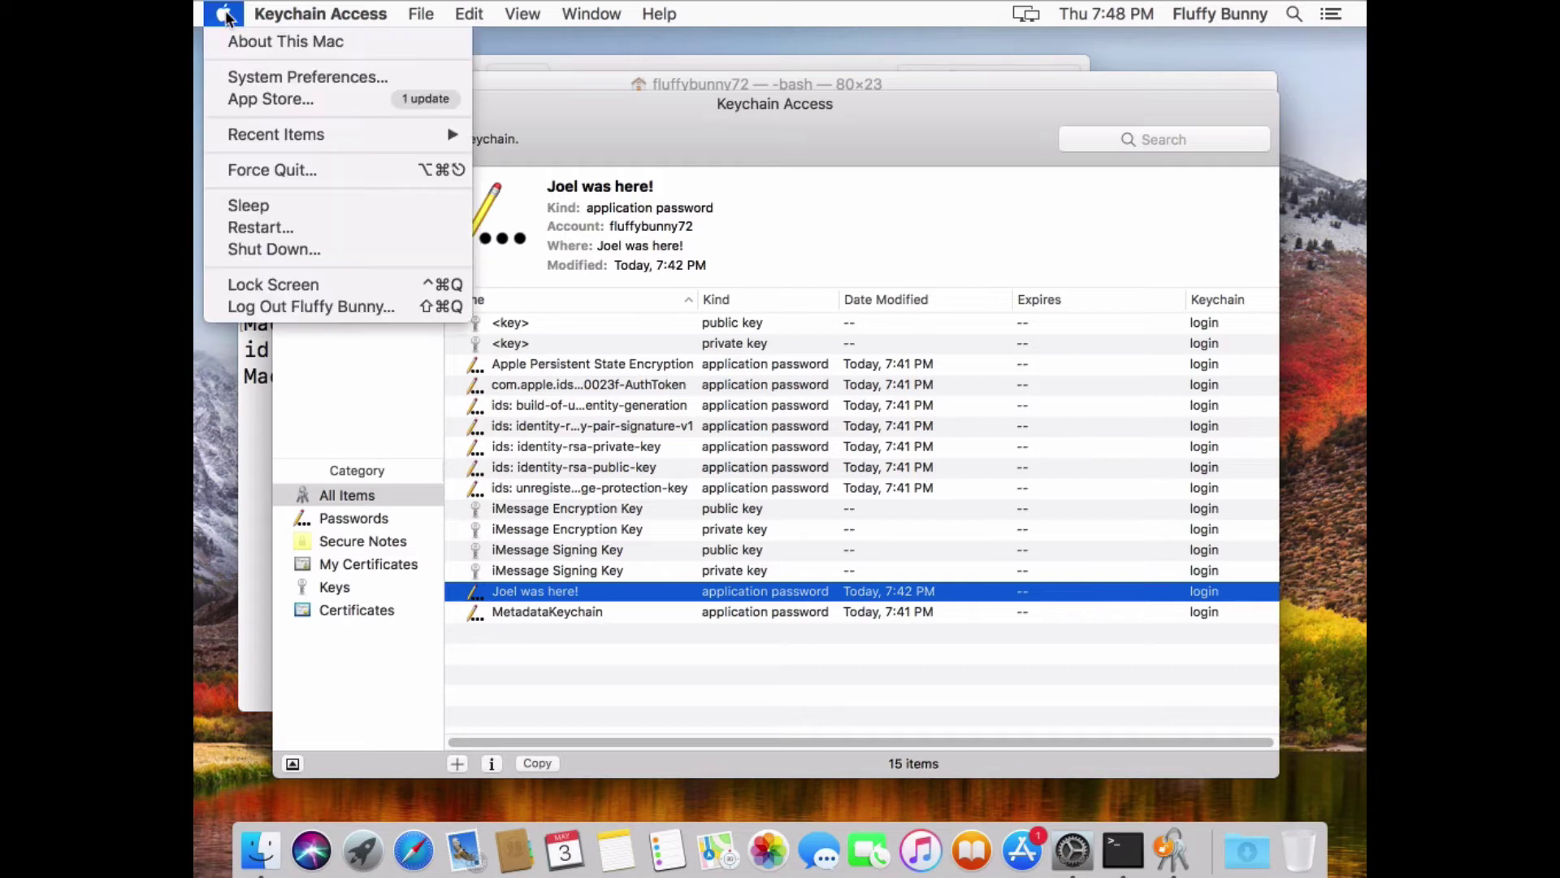
click(296, 307)
click(977, 367)
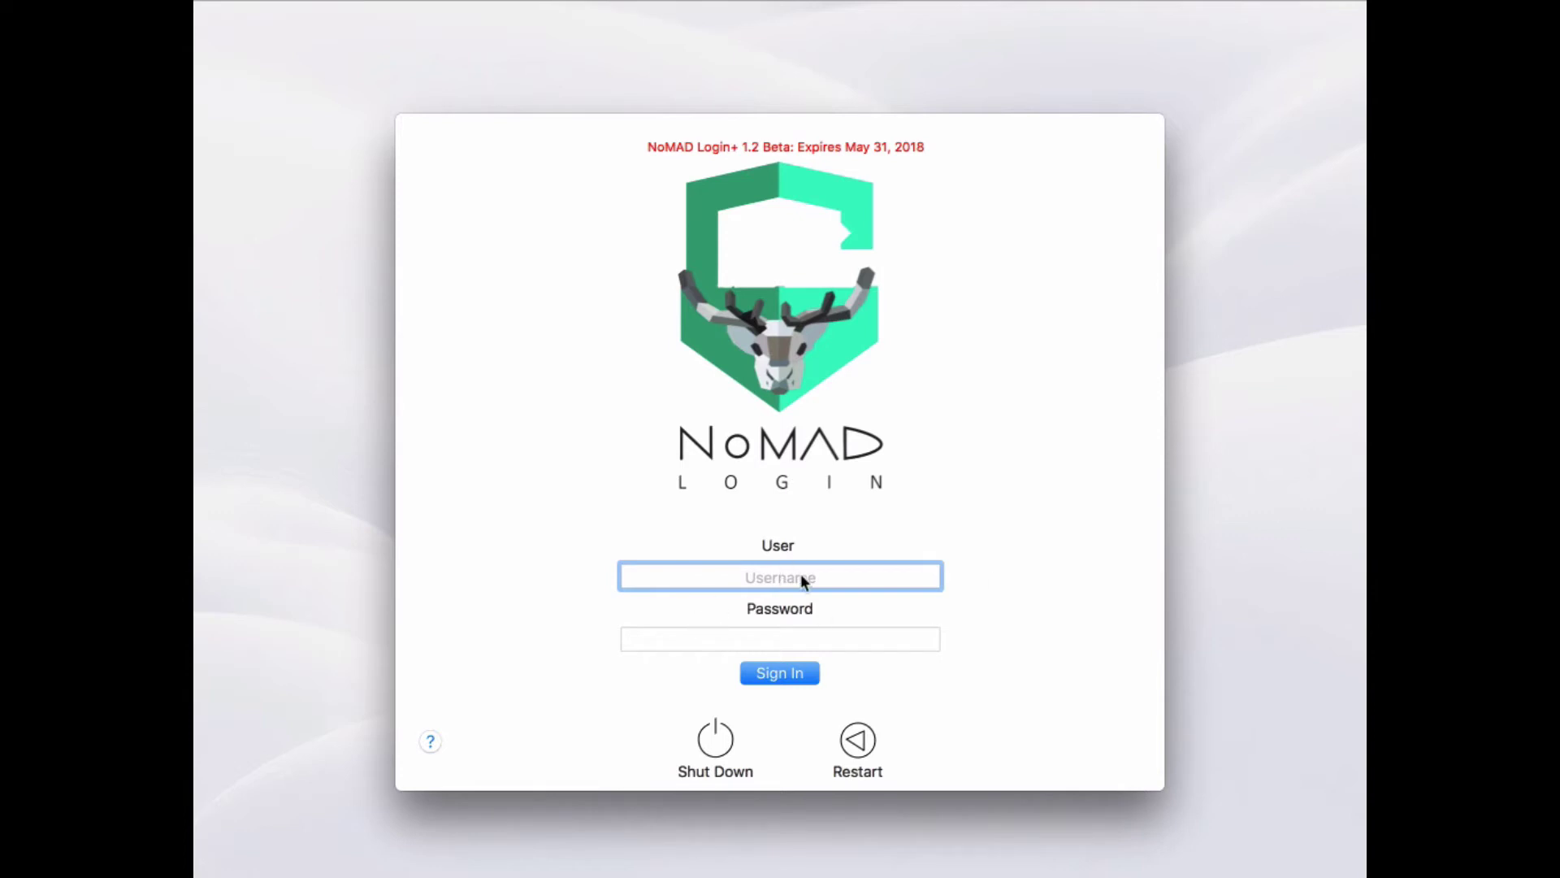
Try signing in to NoMAD Login+ with the local account's username and password
text(fluffybunny72)
key(Tab)
text(********)
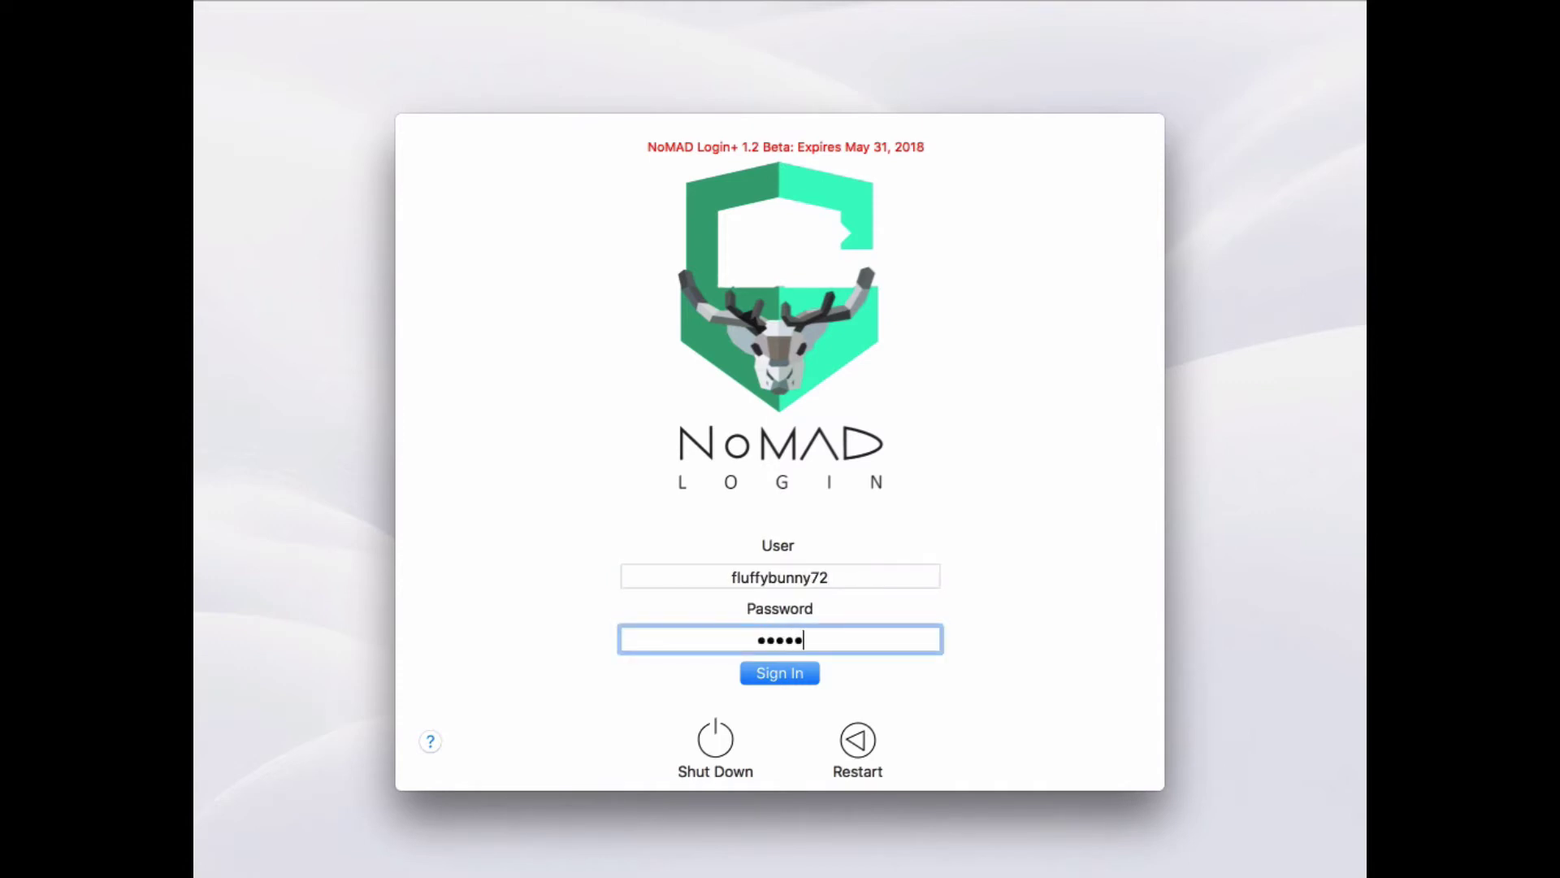
key(Return)
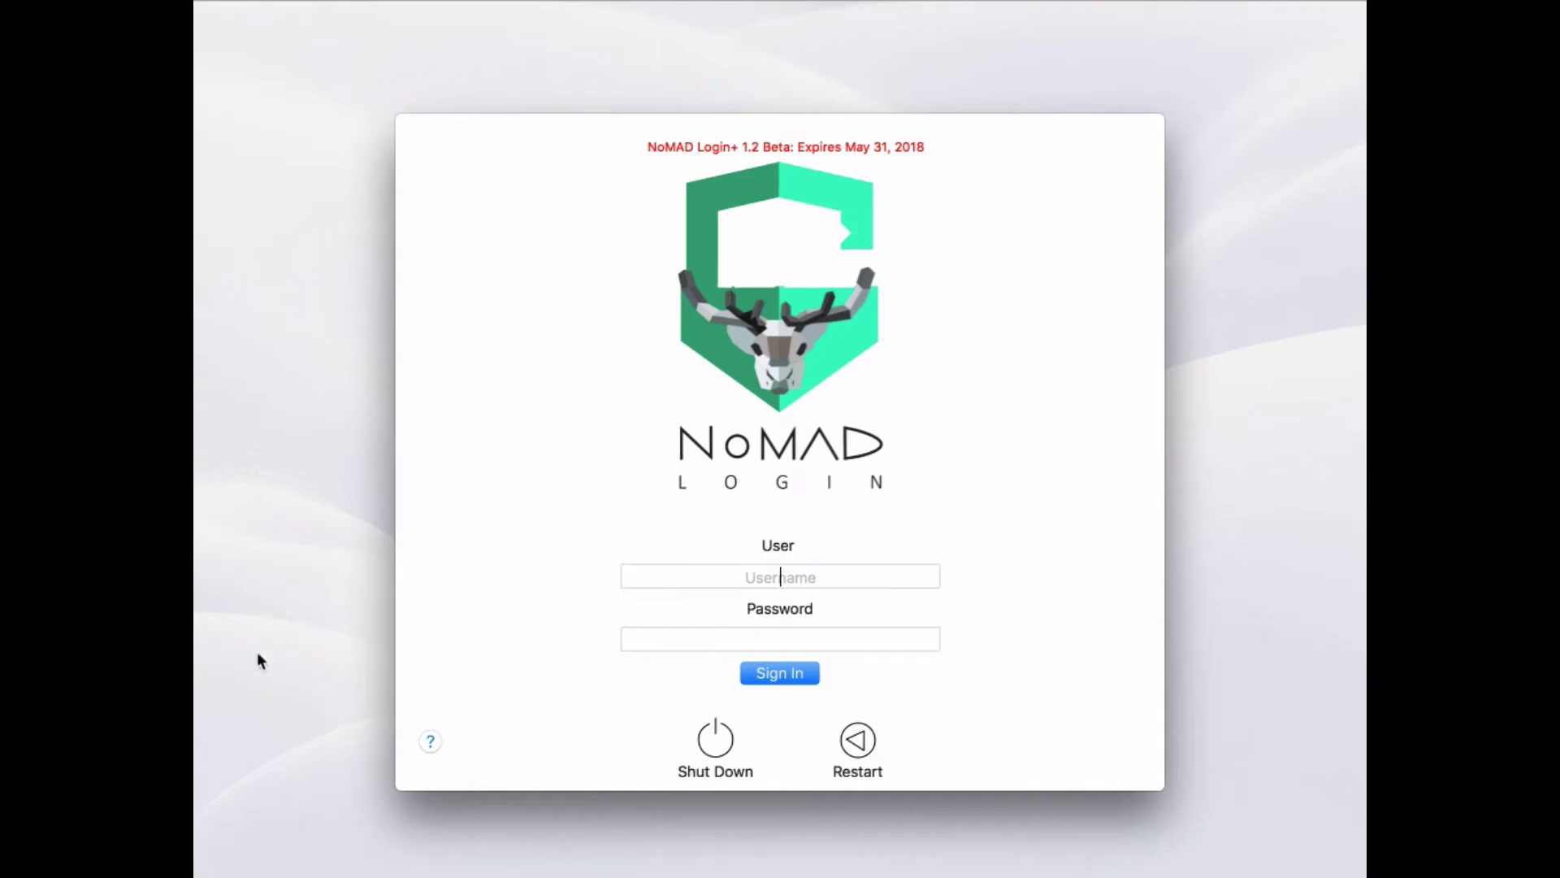
click(430, 742)
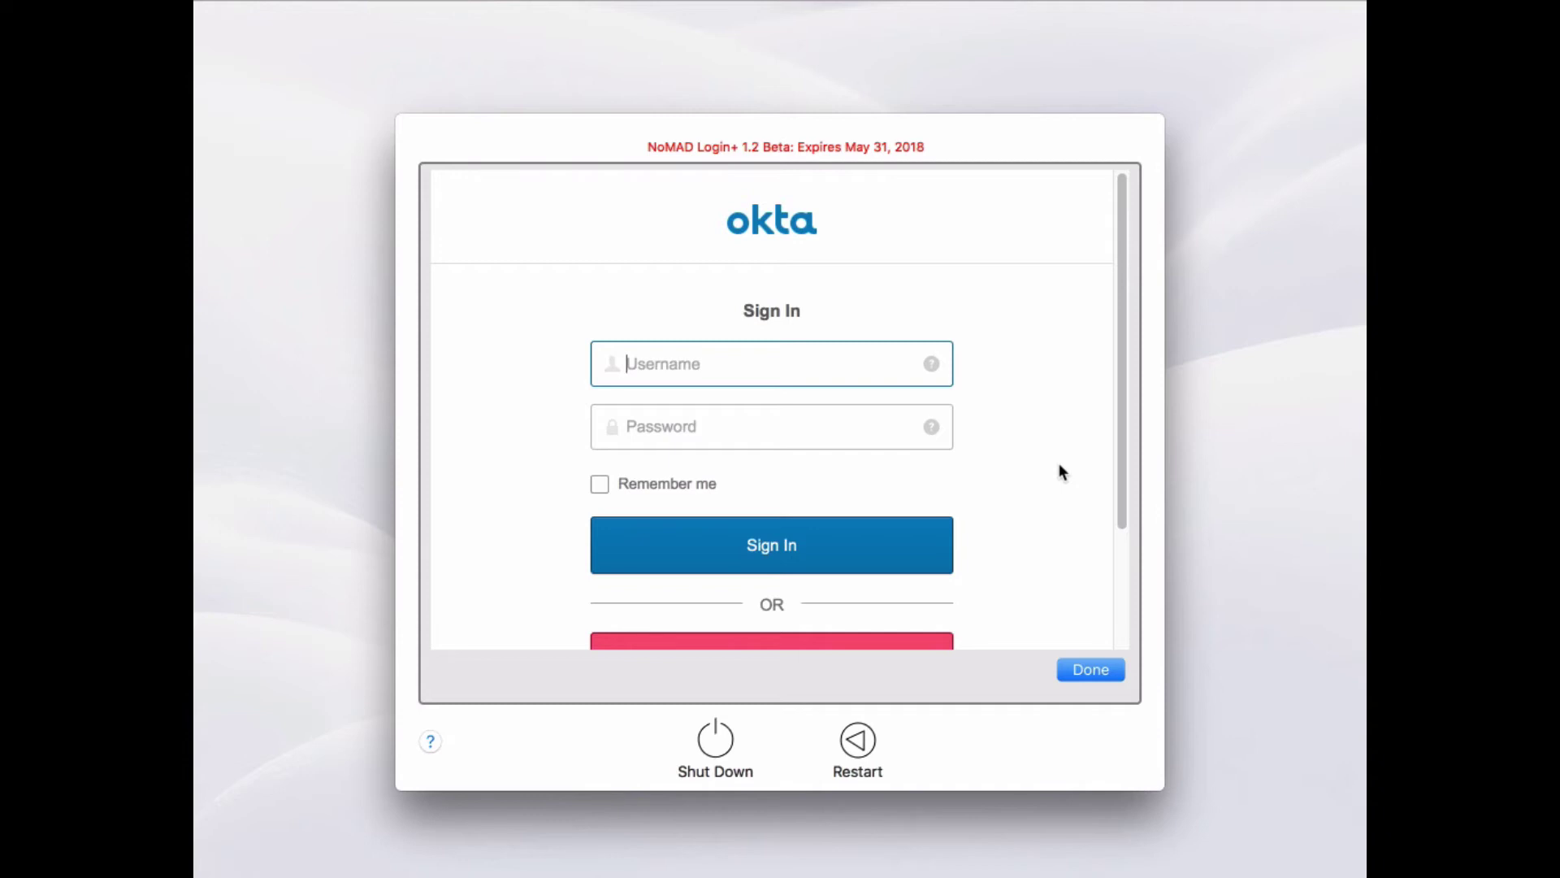
scroll(1060, 464, down, 1)
scroll(1059, 464, up, 1)
Close the web panel and sign in with the Okta username and password, resubmitting once
click(1092, 666)
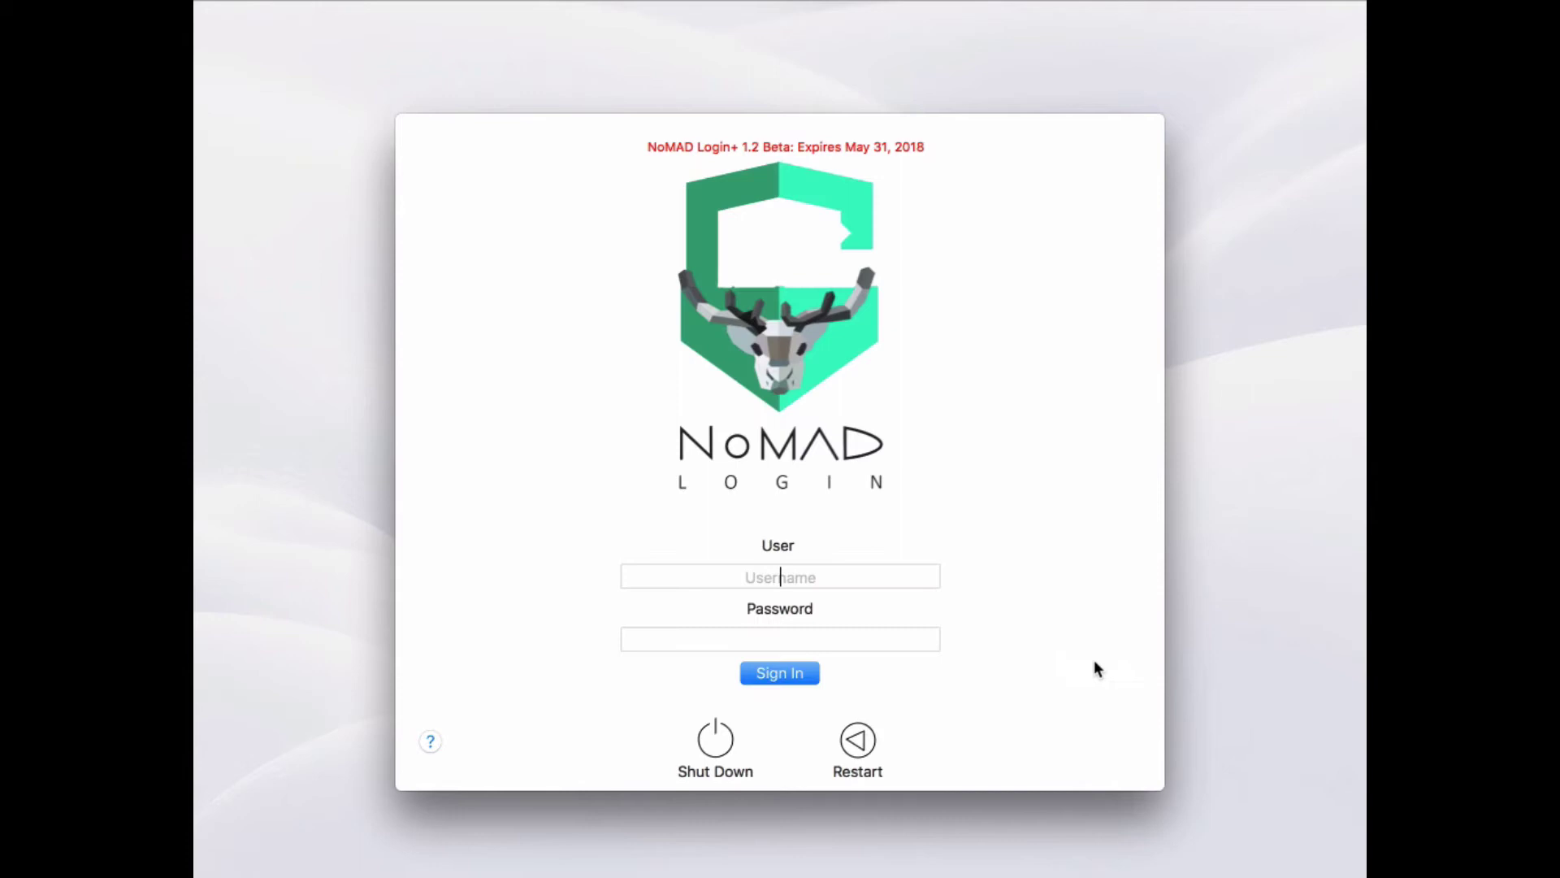
text(jrennich)
key(Tab)
text(••••••••)
key(Return)
text(jrennich)
key(Tab)
text(••••••••)
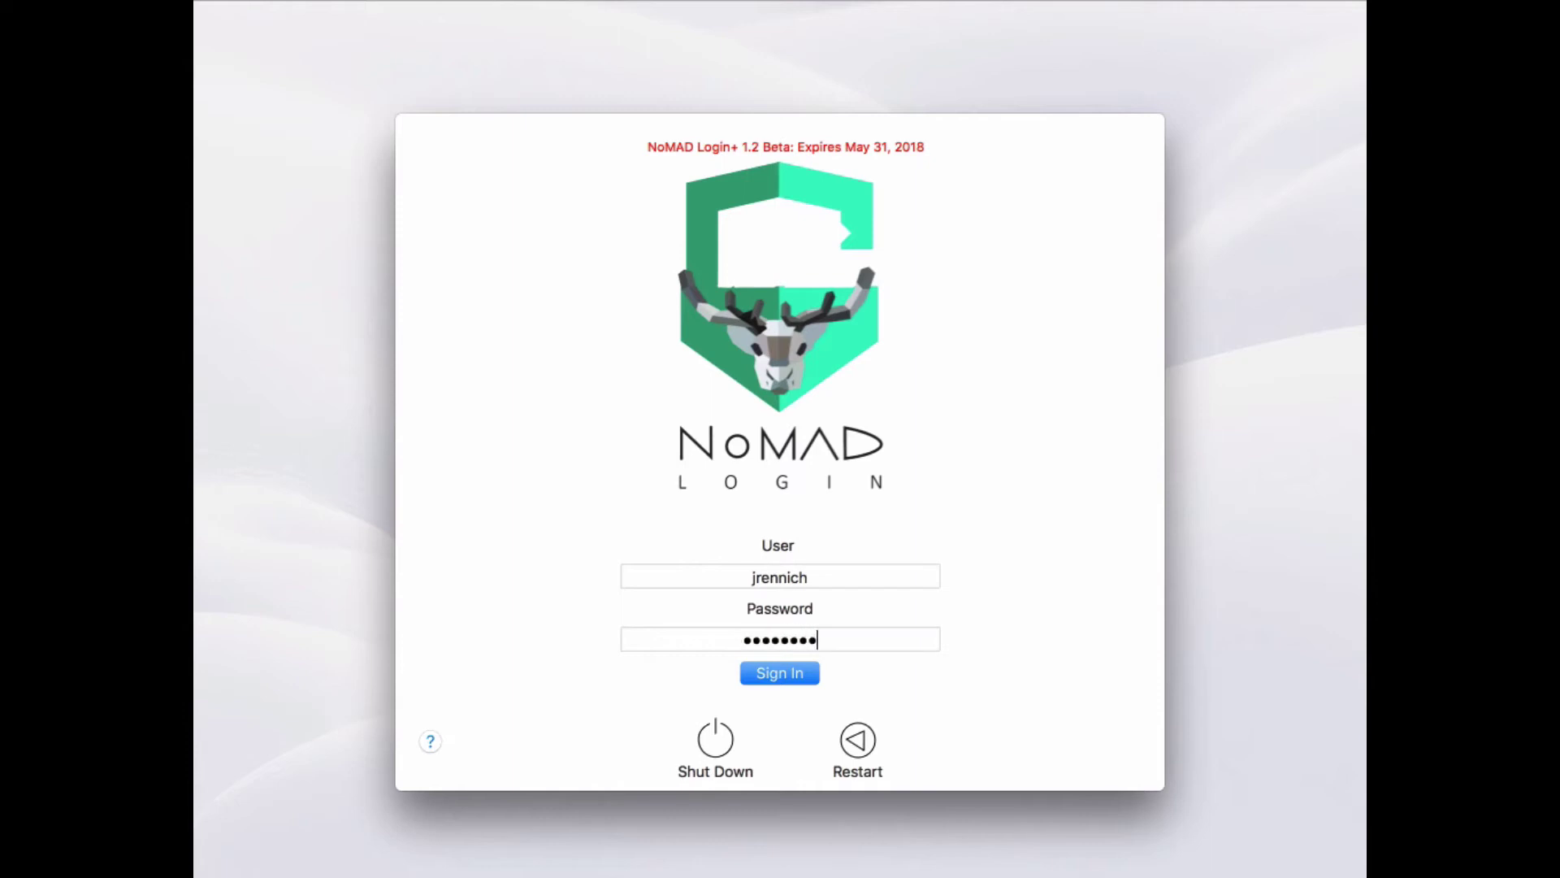
key(Return)
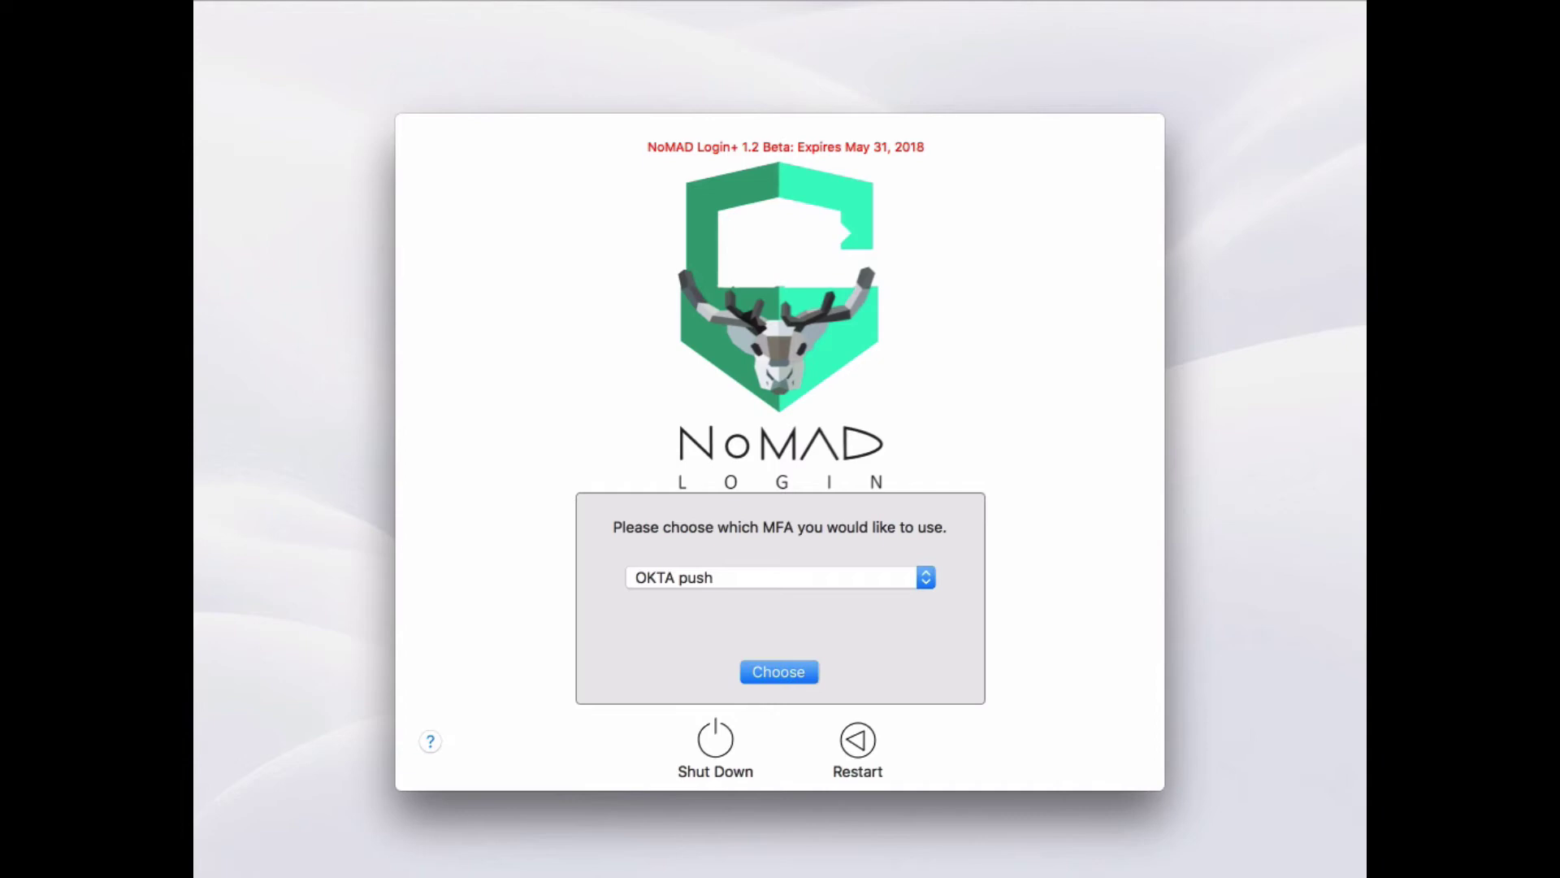
Keep OKTA push as the MFA method and send the verification request
click(836, 576)
click(835, 575)
click(808, 662)
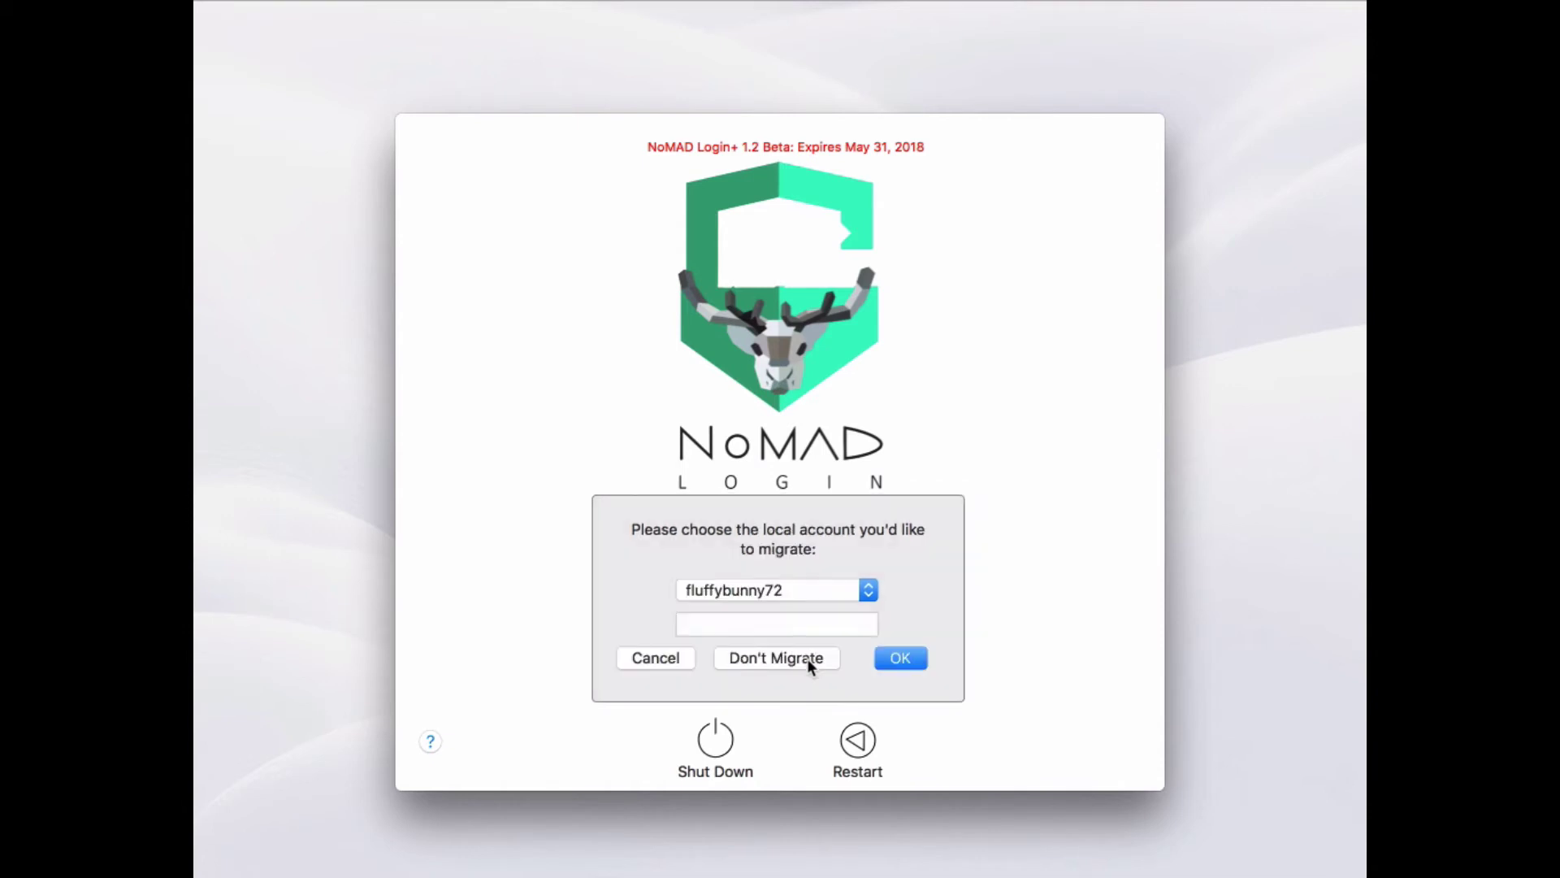
Migrate into the original local account using its password and finish logging in
click(829, 588)
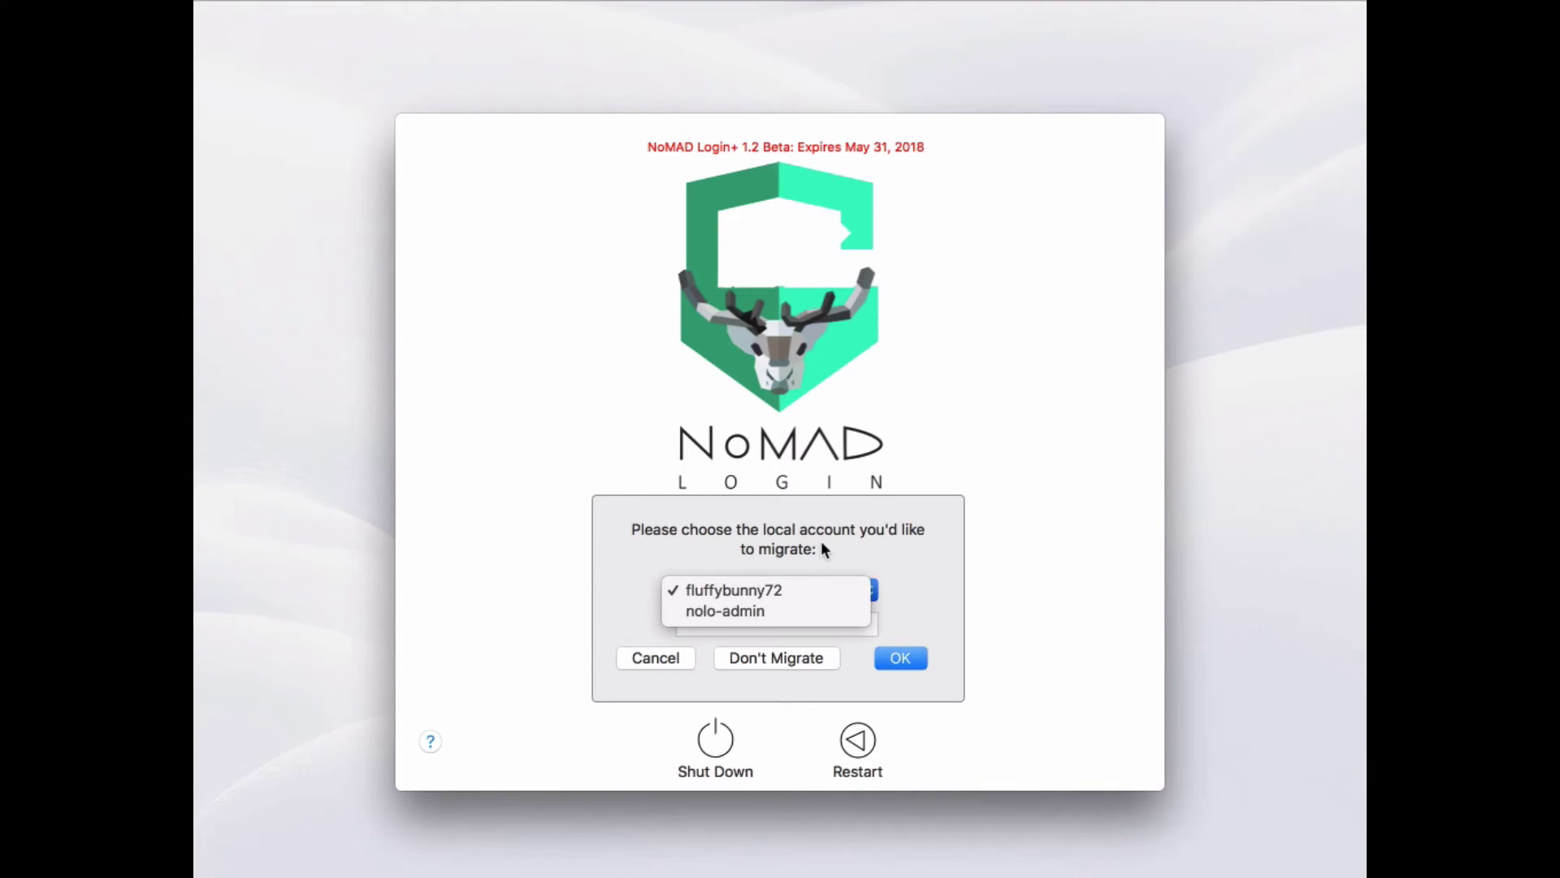
click(789, 590)
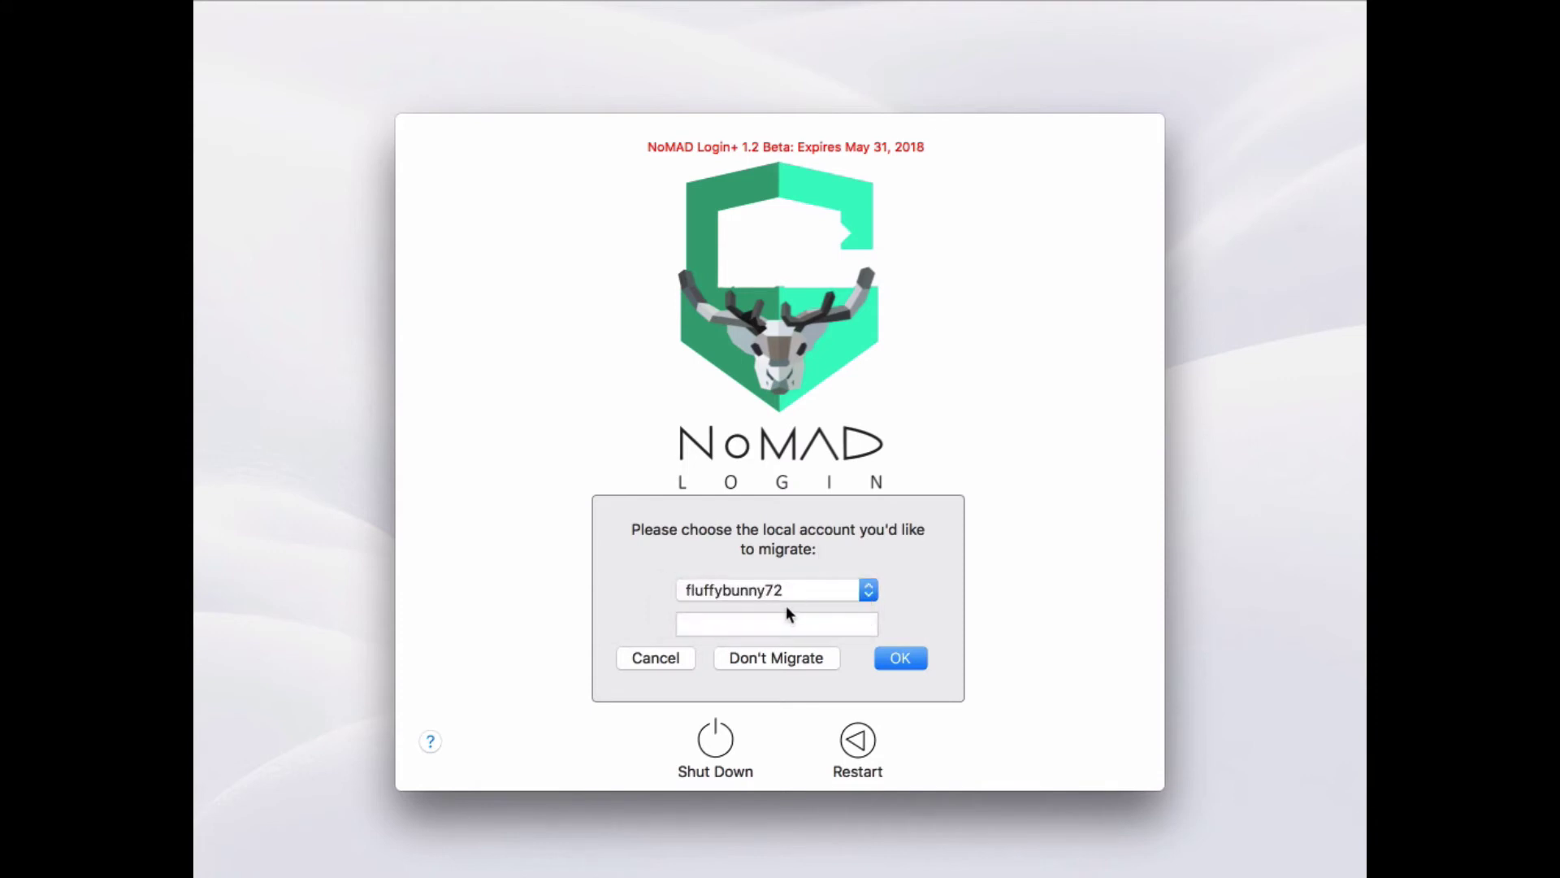
click(783, 617)
text(•••••••••••)
key(BackSpace)
key(BackSpace)
key(BackSpace)
key(BackSpace)
key(BackSpace)
key(BackSpace)
key(BackSpace)
key(BackSpace)
key(BackSpace)
key(BackSpace)
text(••••••••••••)
click(894, 657)
text(••••••••)
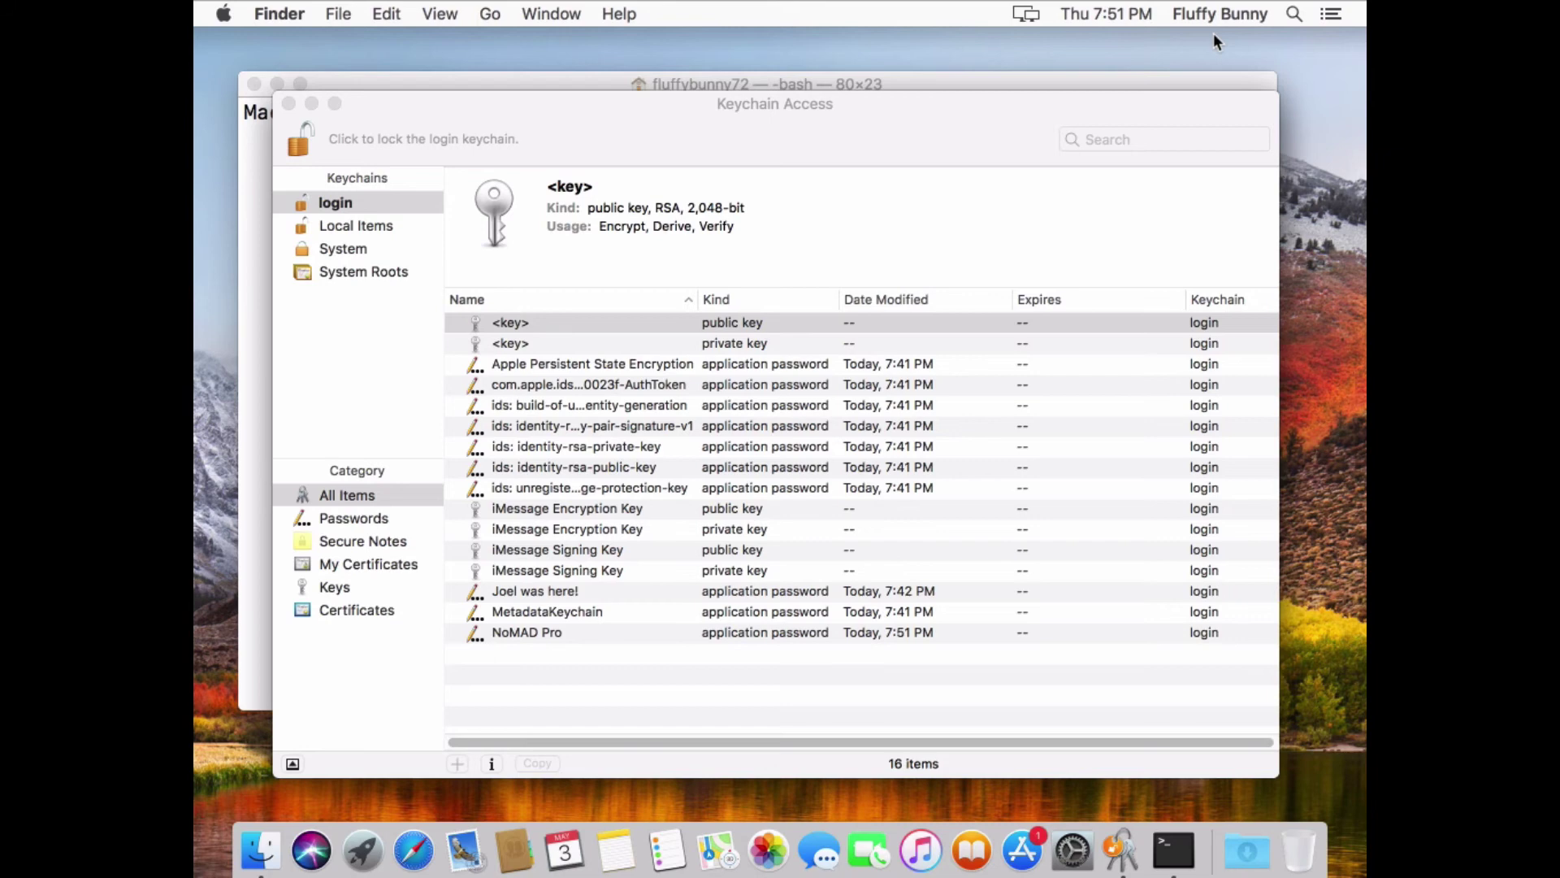
Run id for the current account and the Okta username, confirming both show uid 503 and identical groups
click(1174, 851)
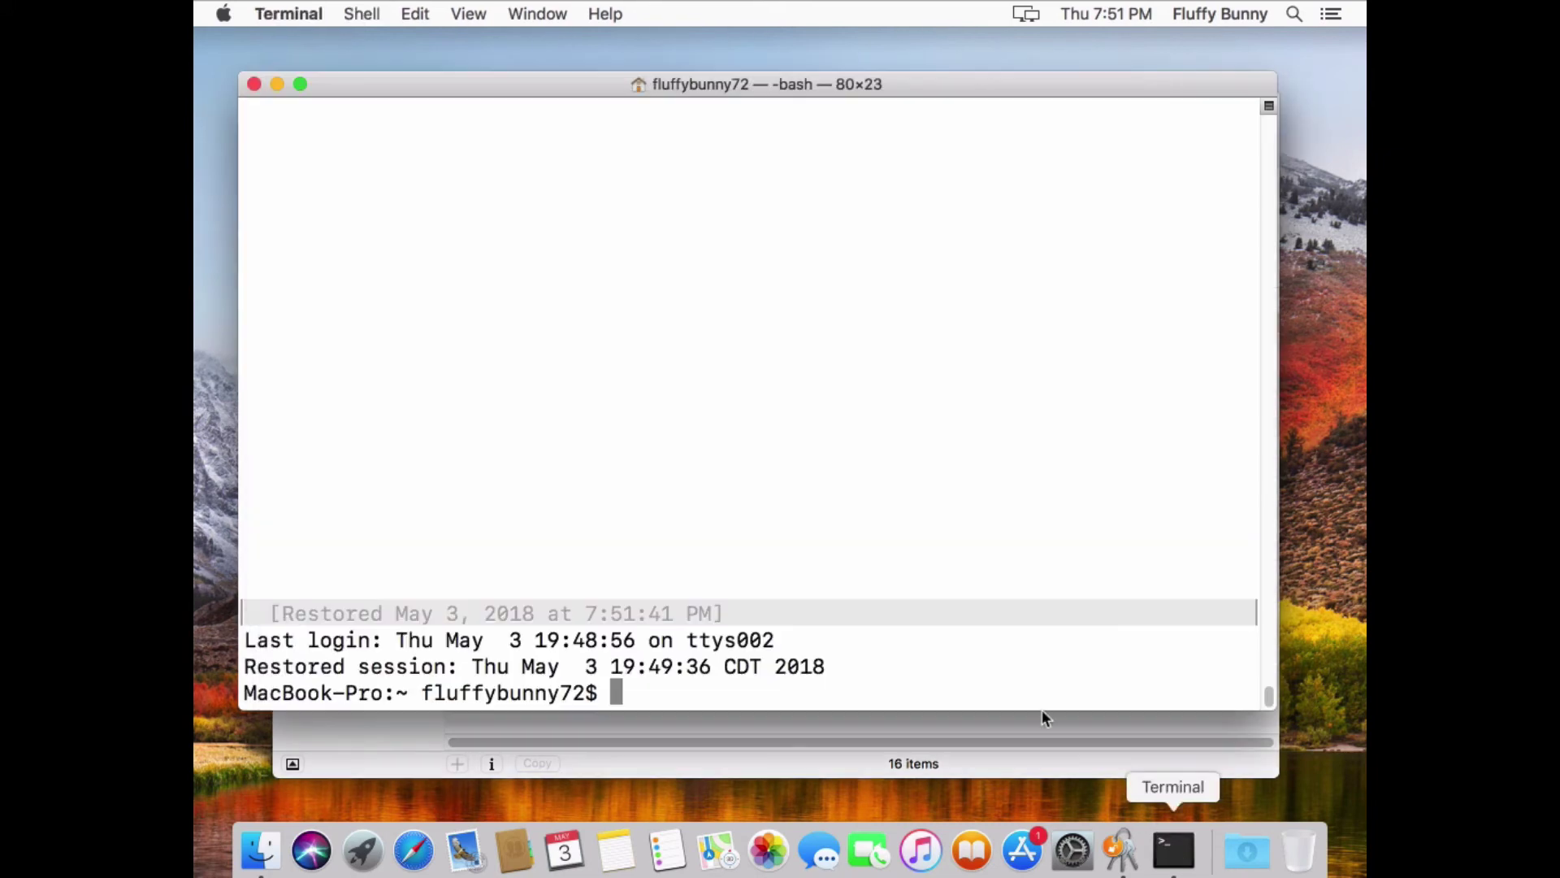
text(id)
key(Return)
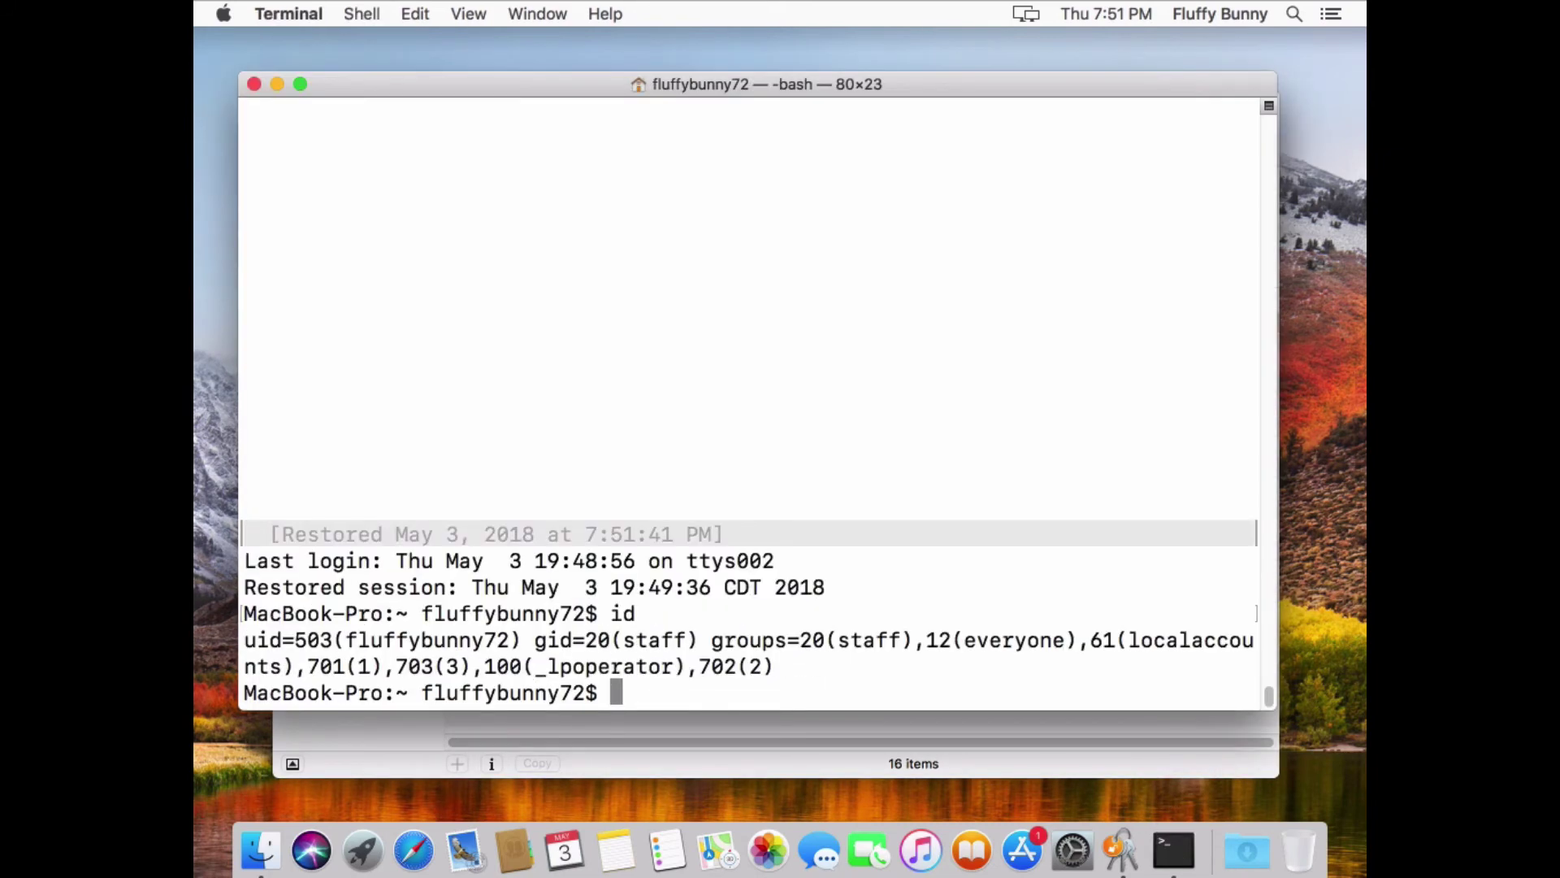
text(id jrennich)
key(Return)
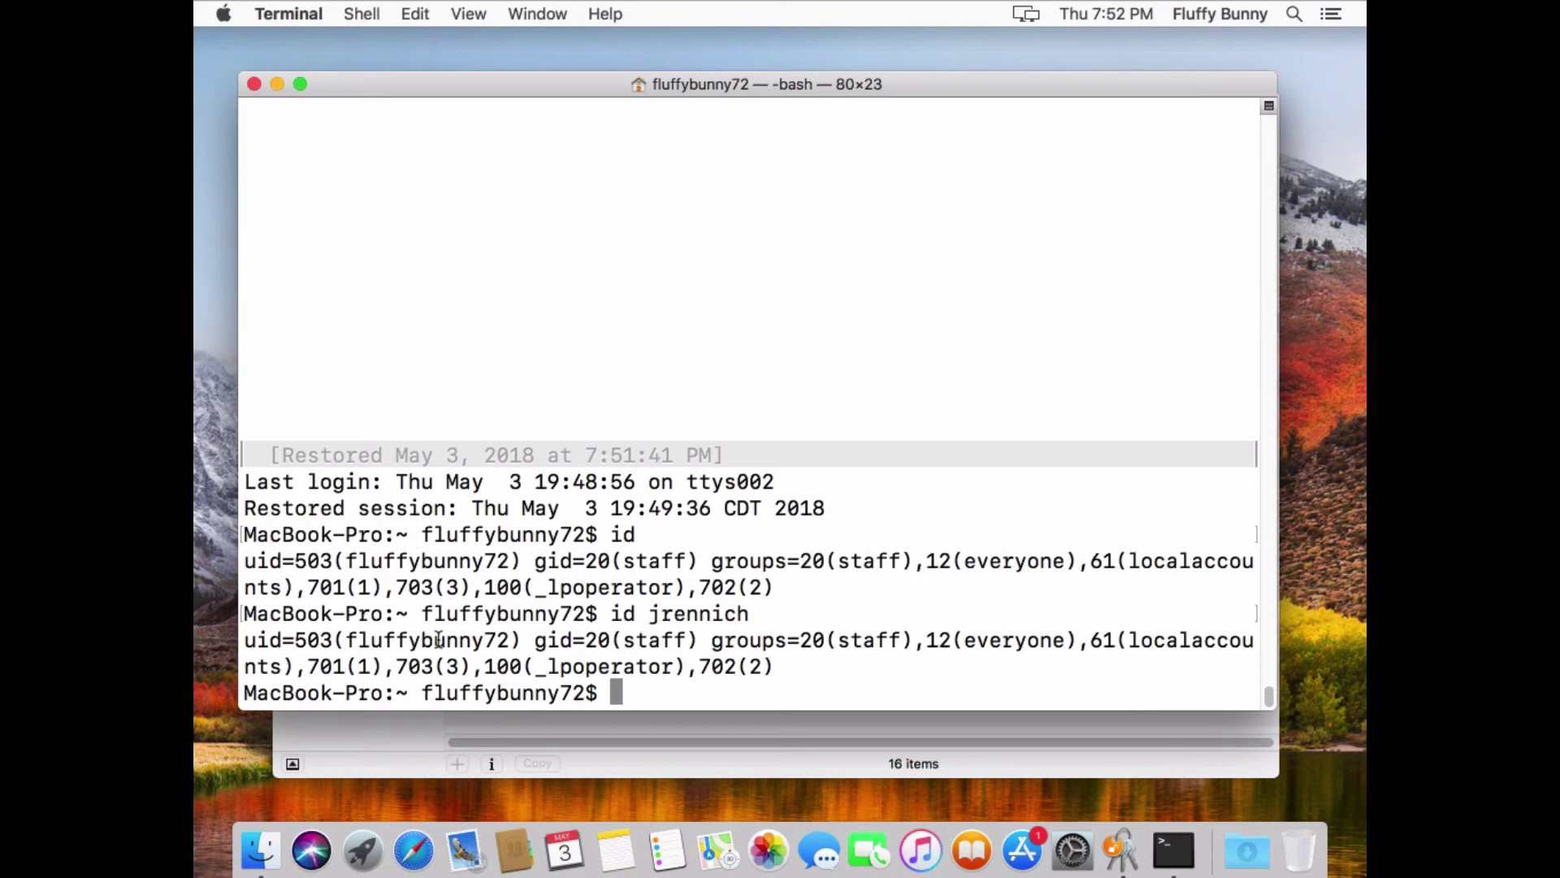
In Keychain Access, check the surviving test password item's info, then select the NoMAD Pro password
click(1119, 847)
double_click(490, 591)
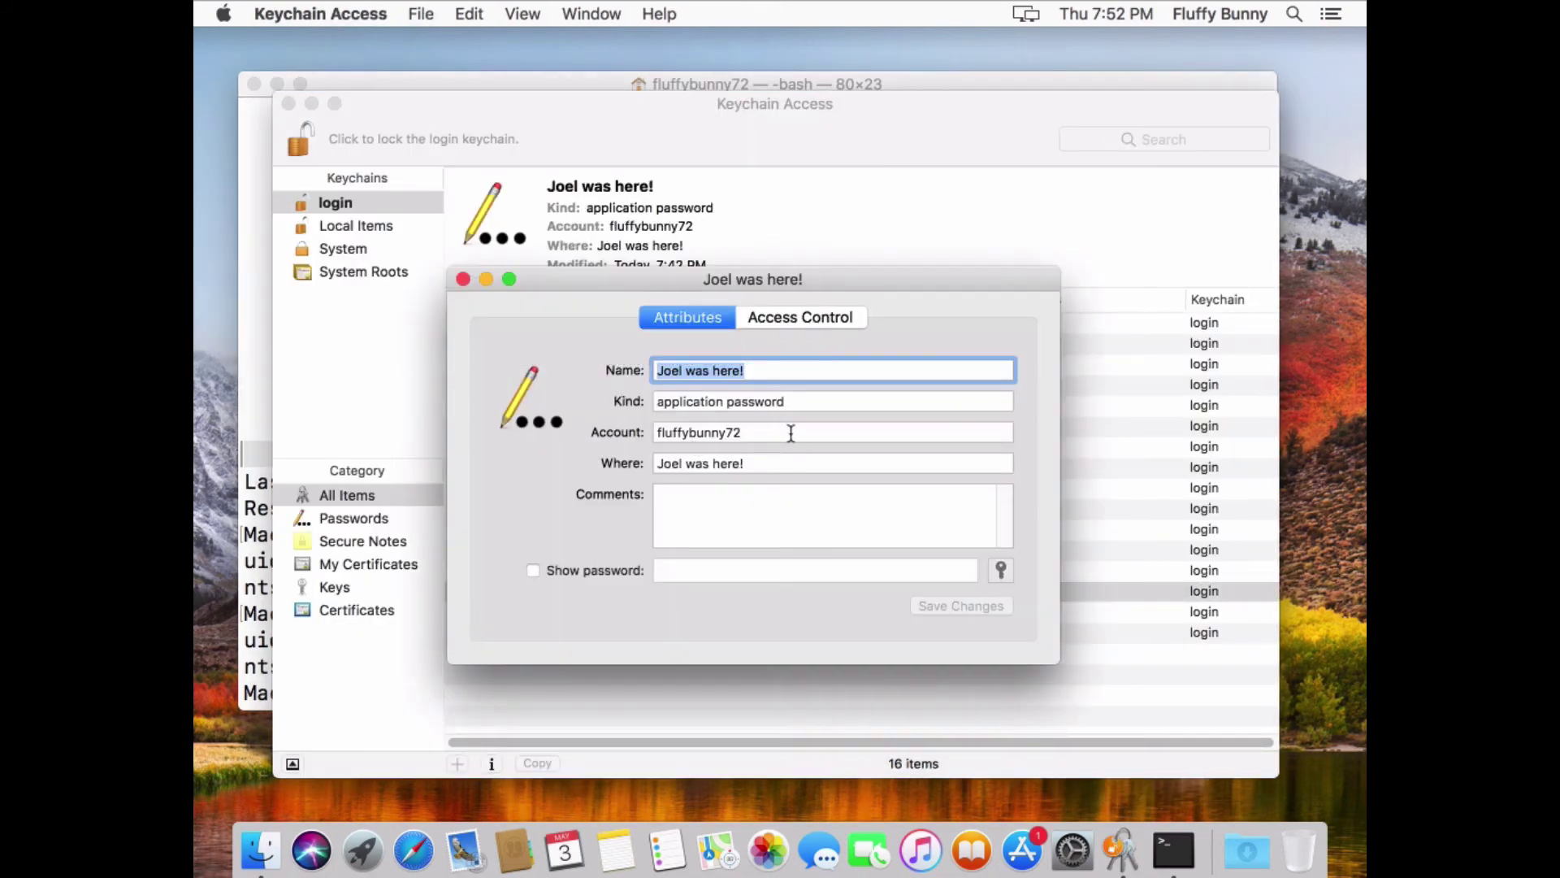
click(465, 281)
click(617, 631)
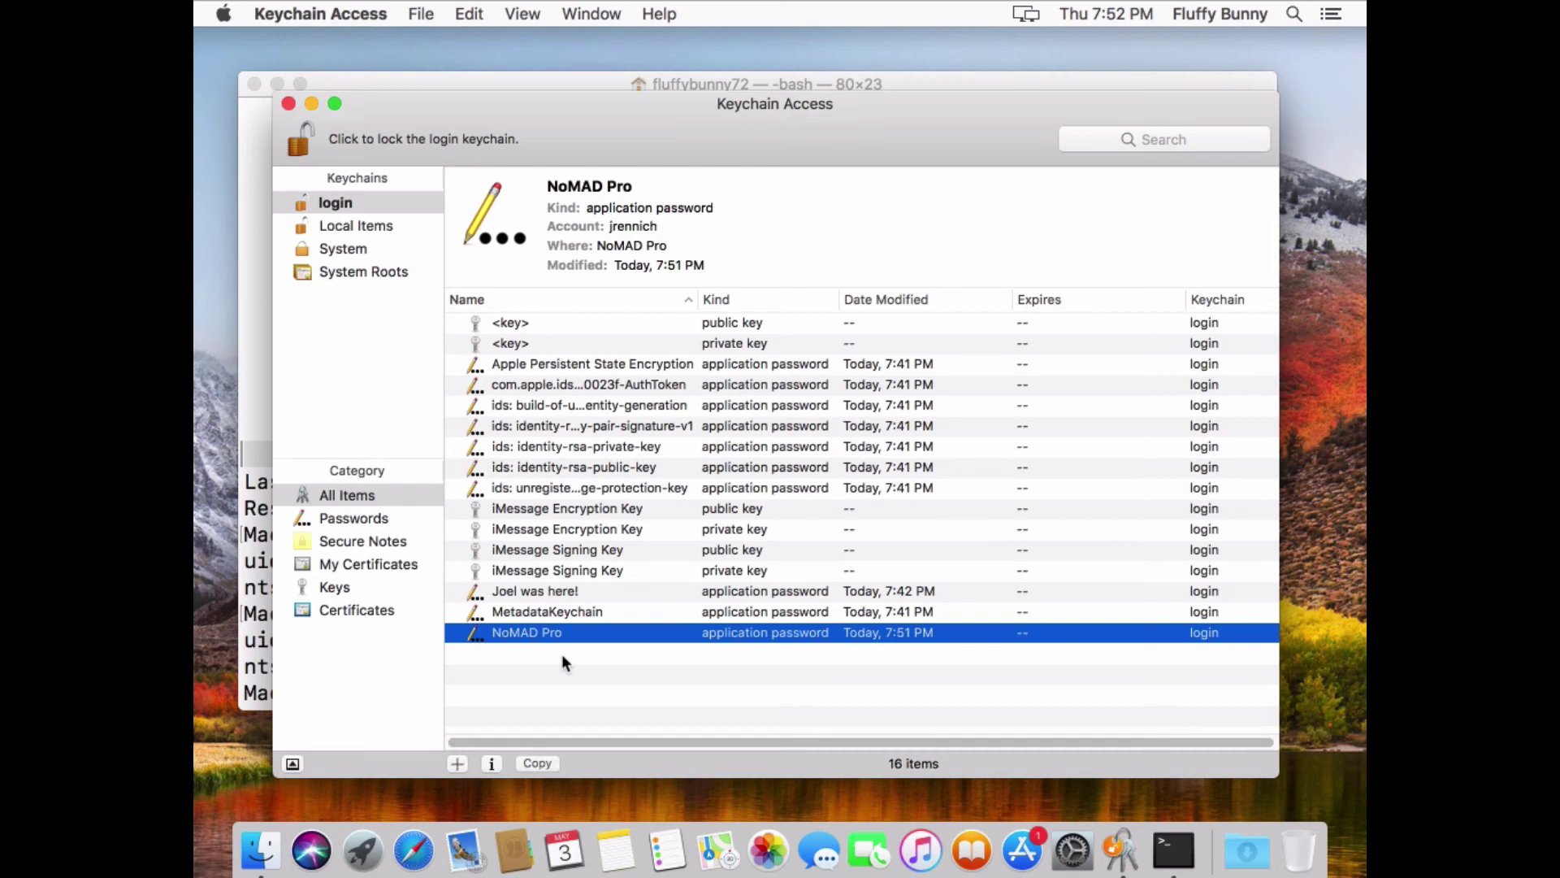
Launch Directory Utility from Spotlight using 'di'
key(super+space)
text(di)
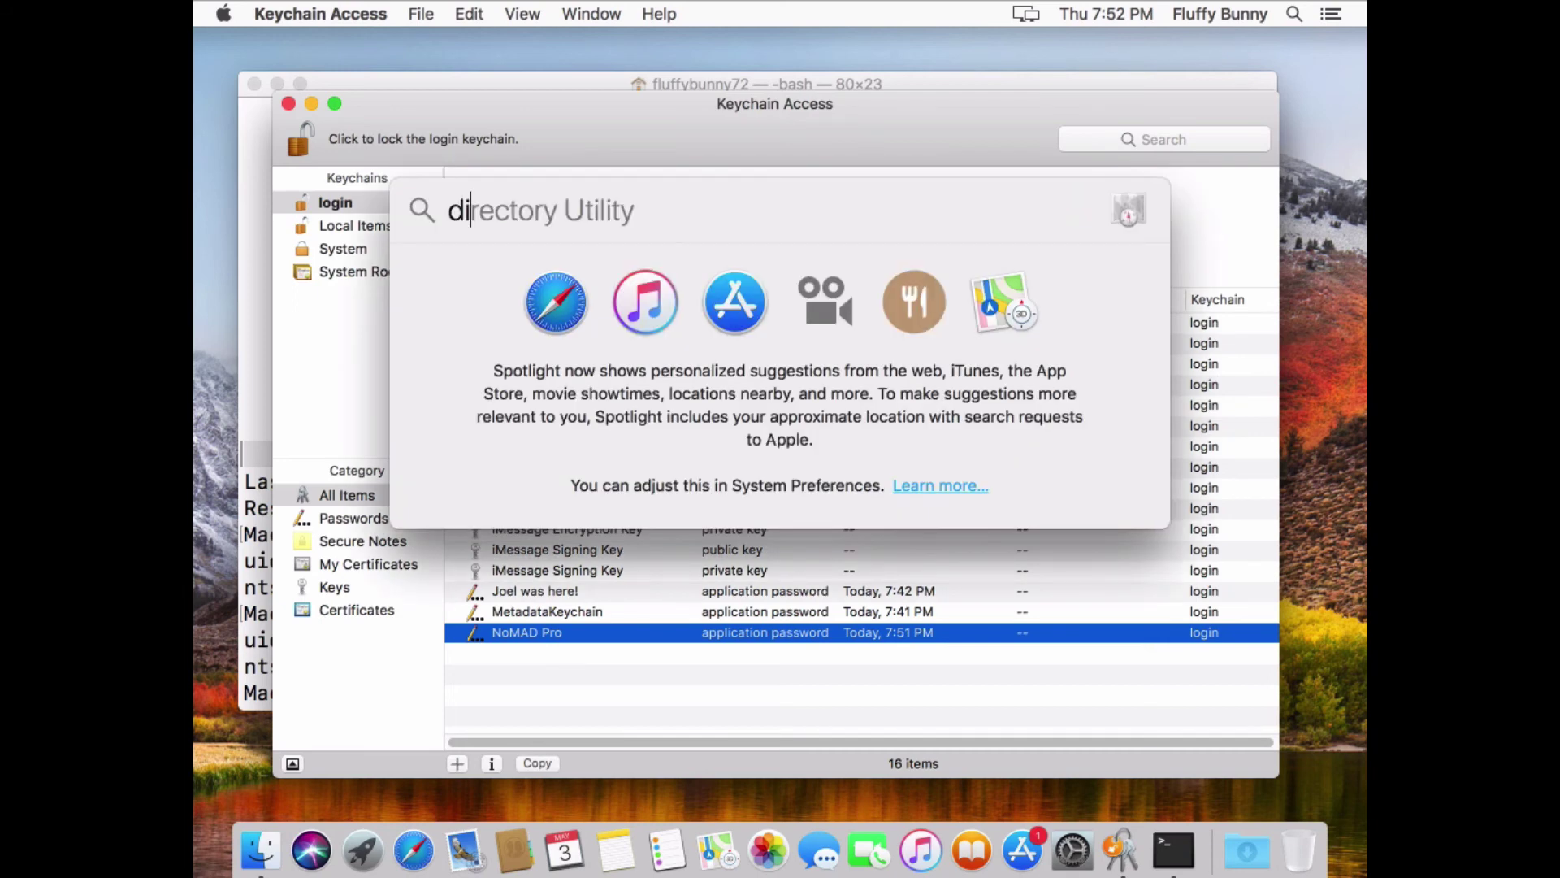
key(Return)
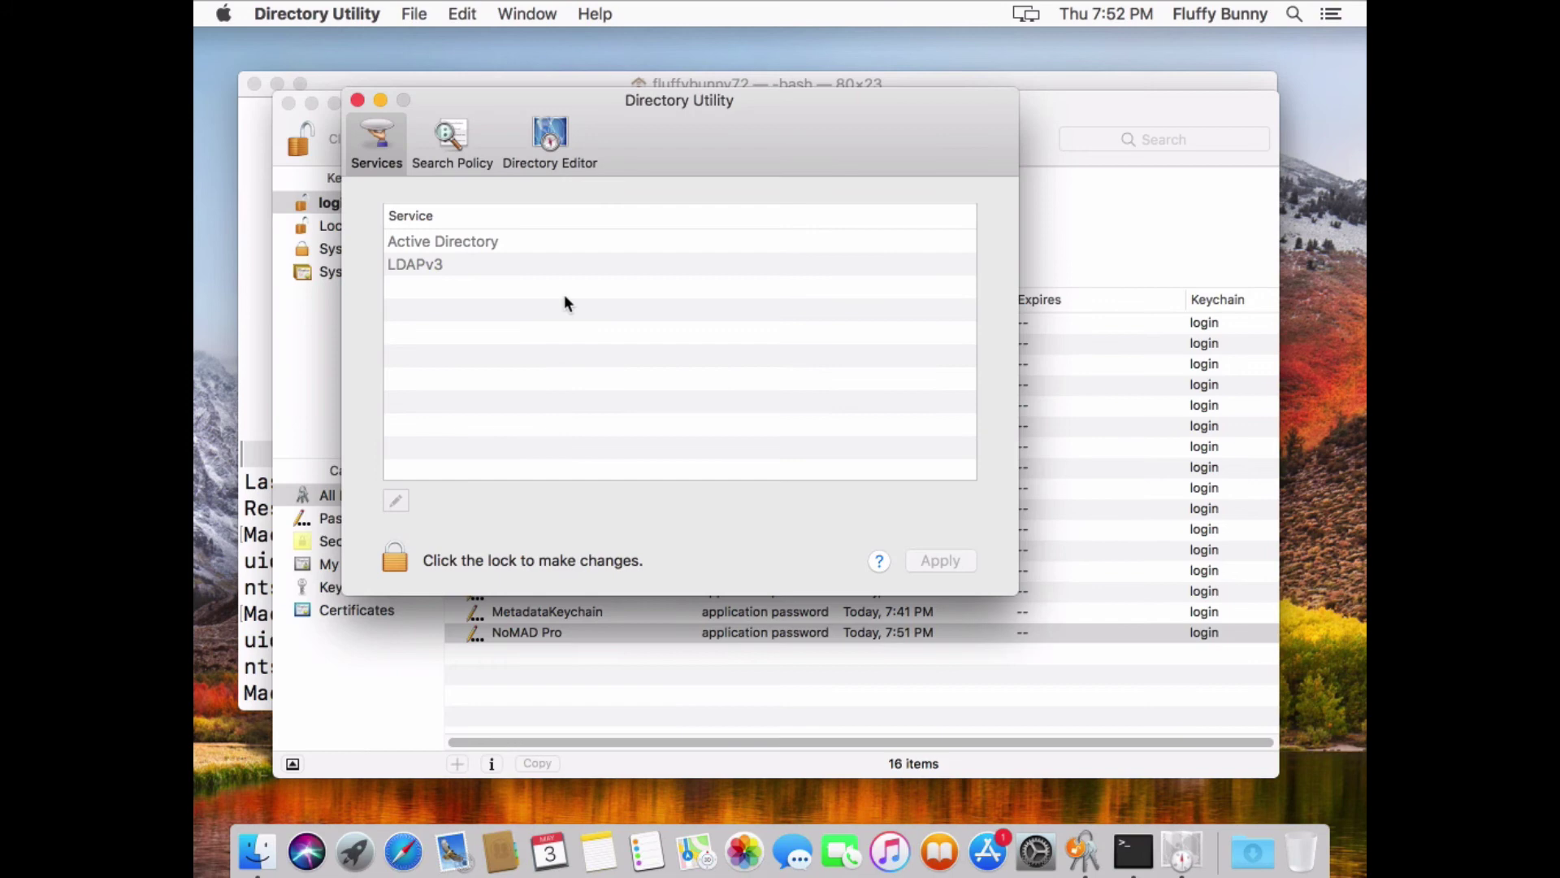
In Directory Editor, select the local user and show its OktaUser attribute set to the Okta username
click(550, 143)
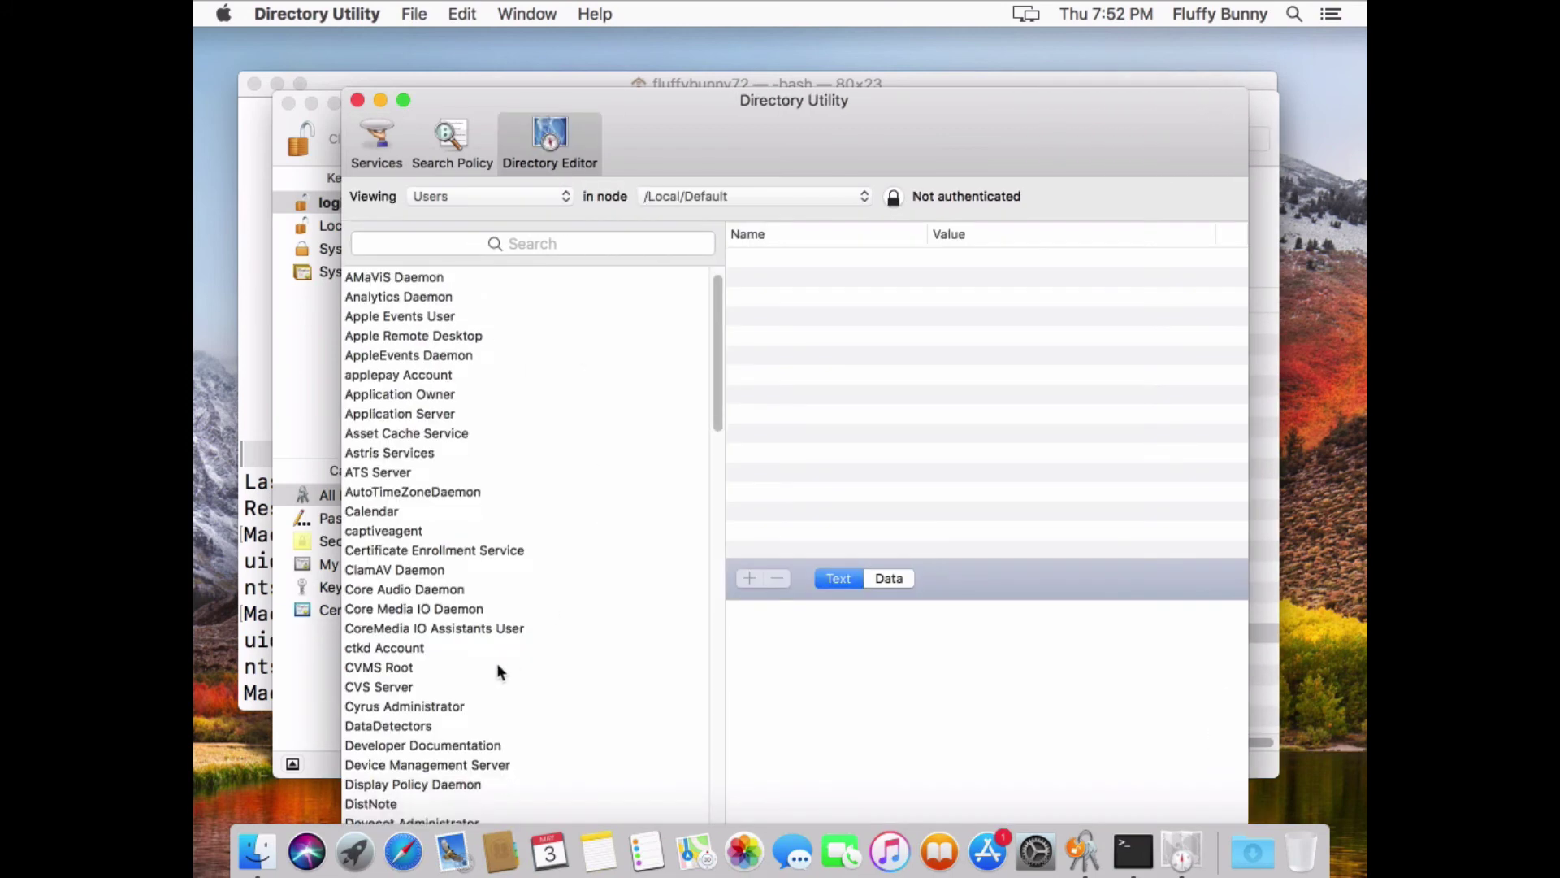
scroll(497, 671, down, 4)
click(450, 760)
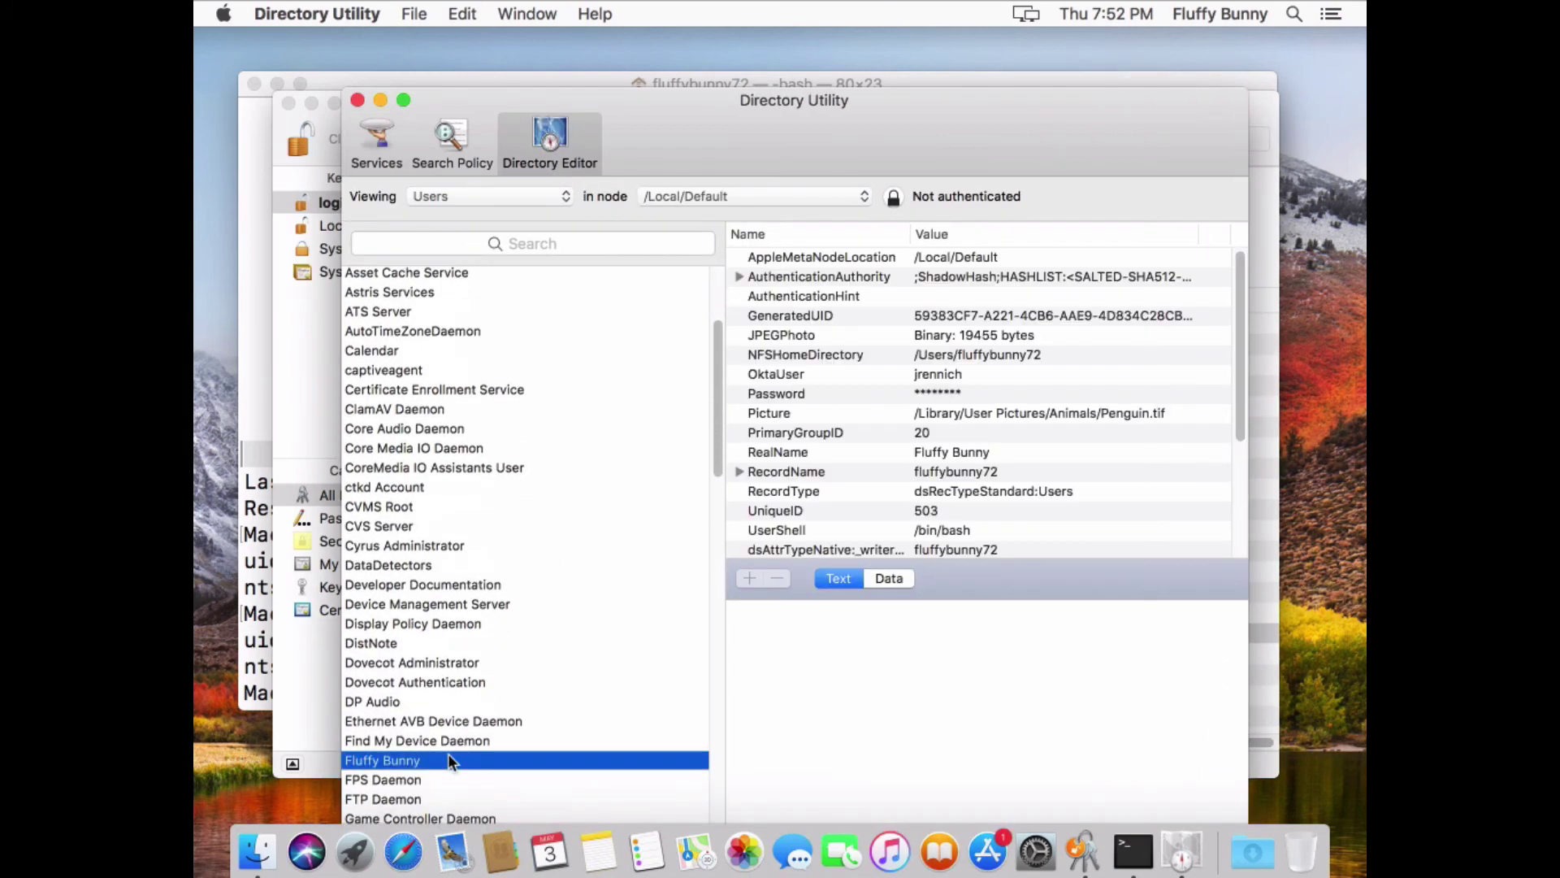
click(988, 377)
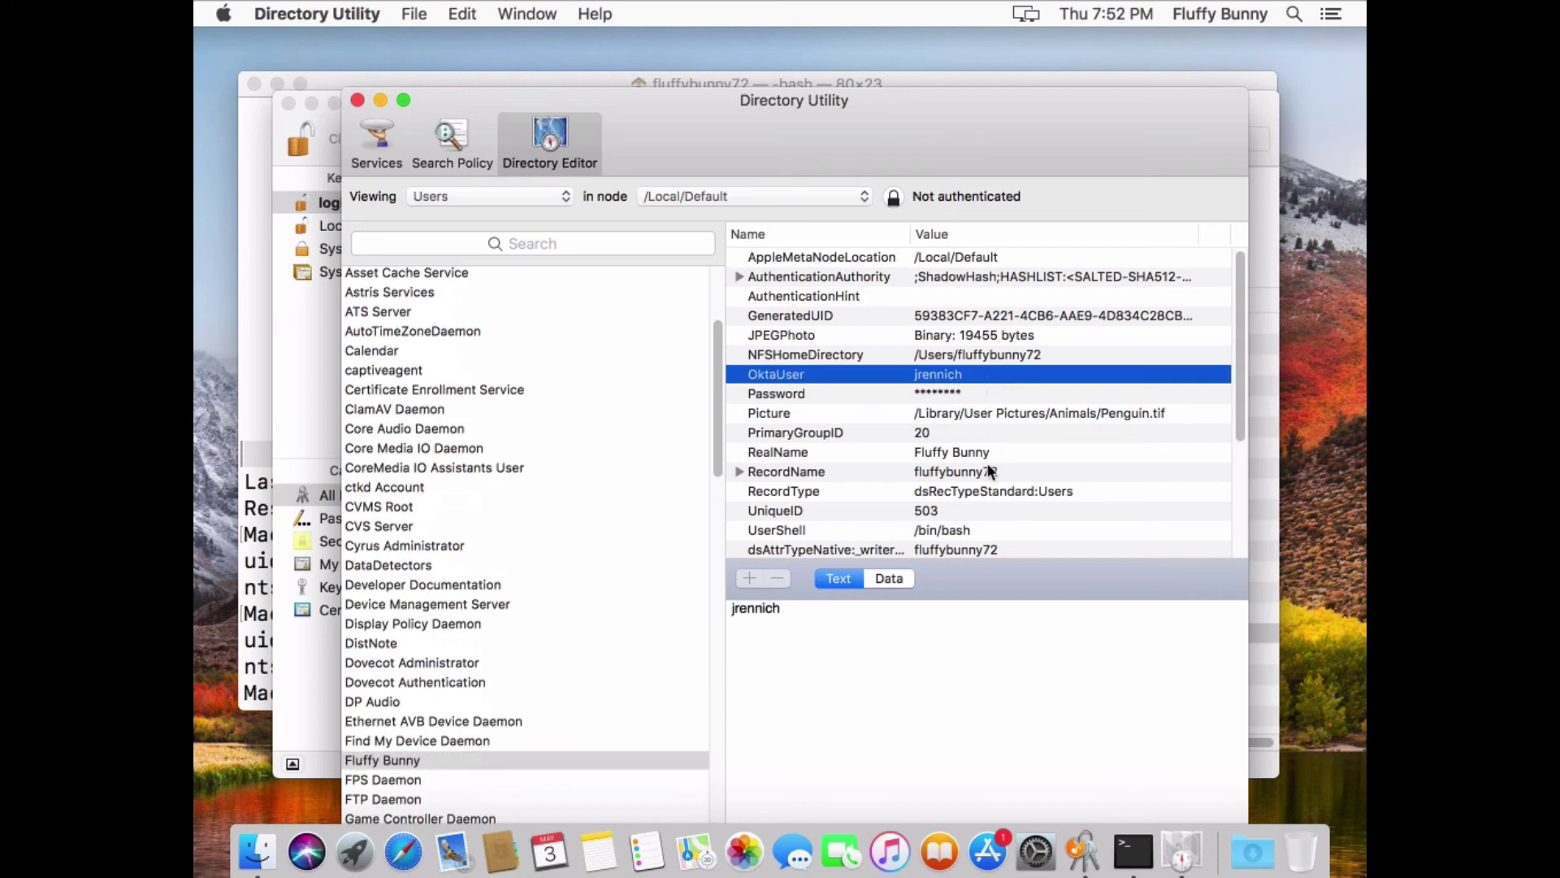